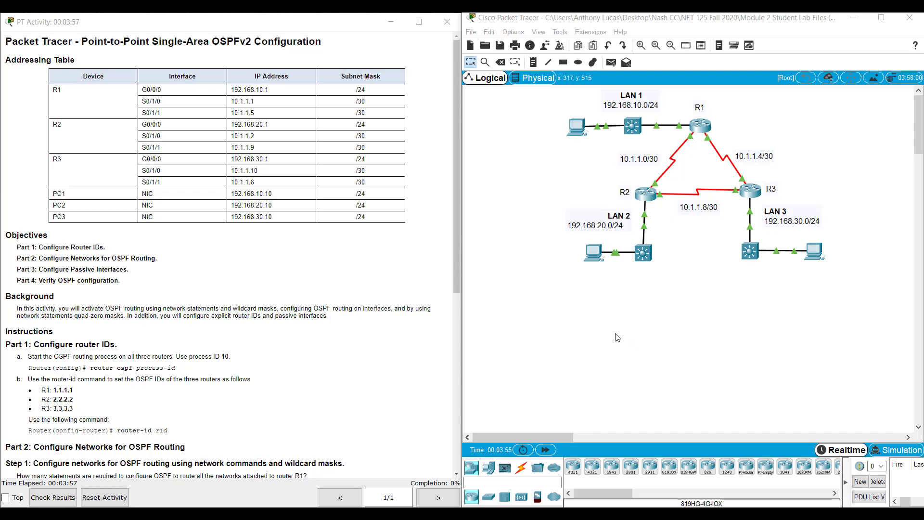
Move the blank Notepad note down-left and narrow it so the three-router topology stays visible.
left_click(441, 504)
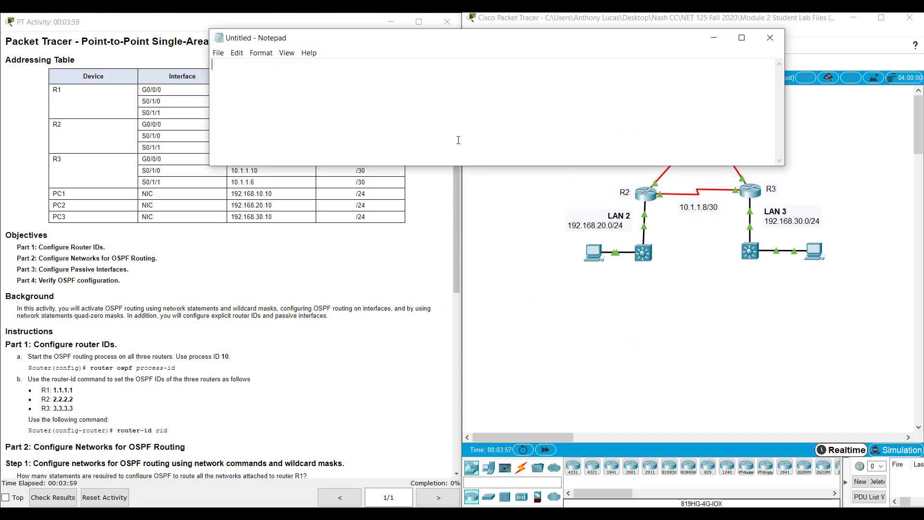
left_click_drag(358, 37, 148, 109)
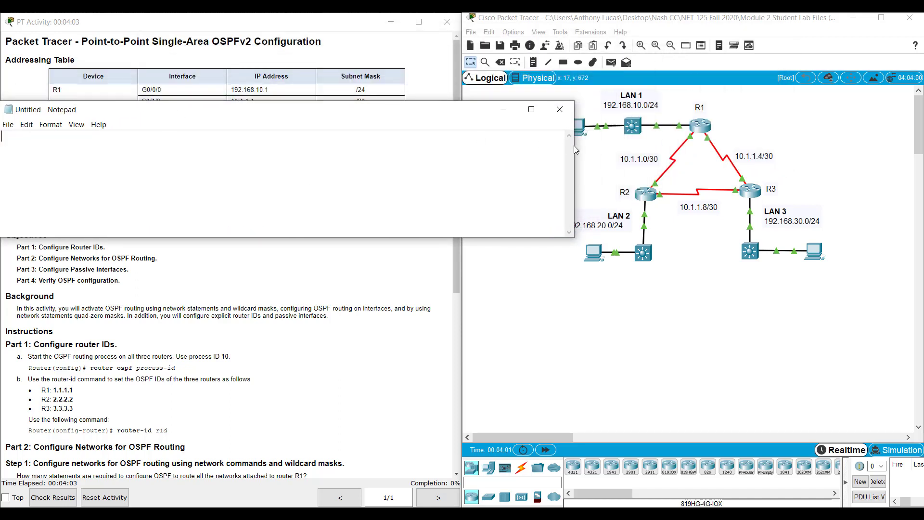
left_click_drag(574, 146, 383, 150)
left_click_drag(279, 117, 316, 139)
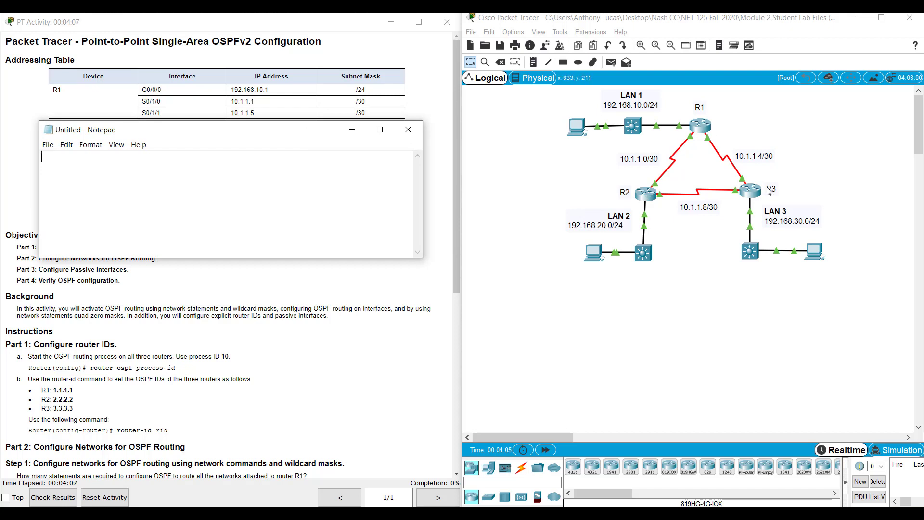
left_click(824, 130)
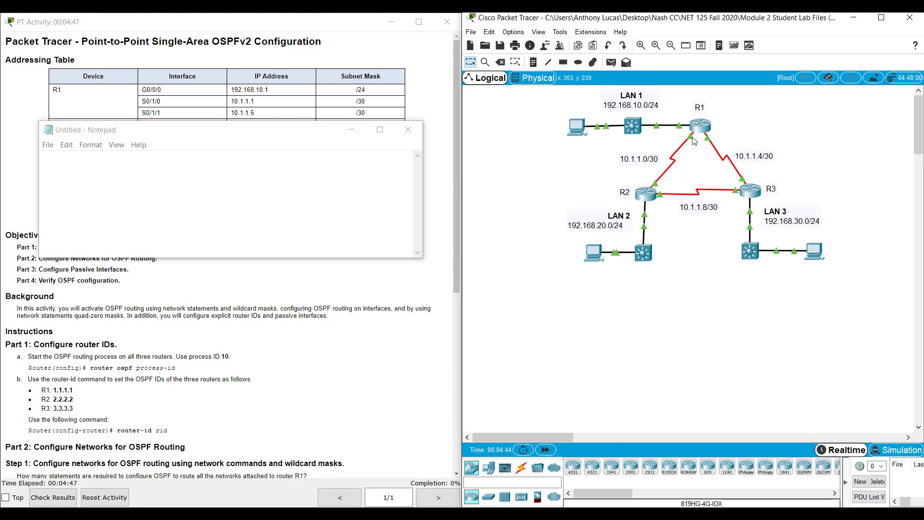
Write an 'R1:' heading with '192.168.10.0 /24 or 255.255.255.0'.
left_click(263, 185)
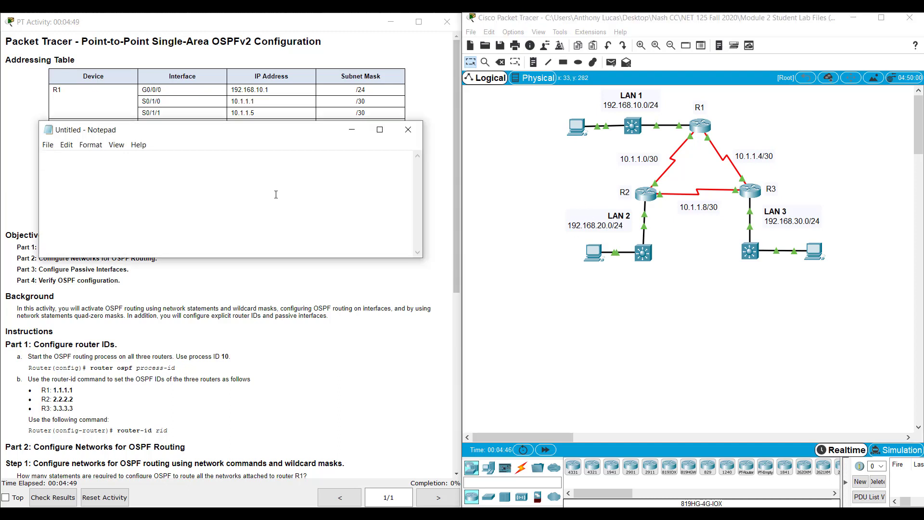
type("R1: ")
type("192.16")
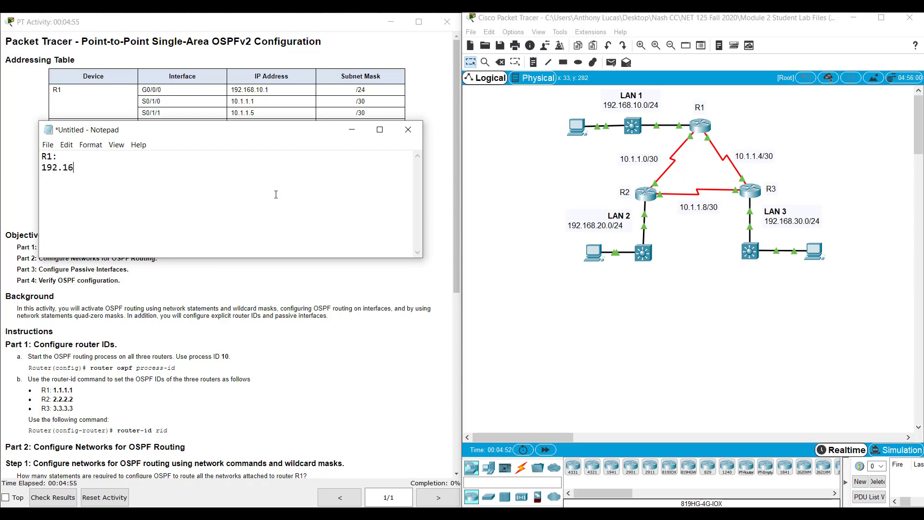
type("8.10.0")
type("/24 255.")
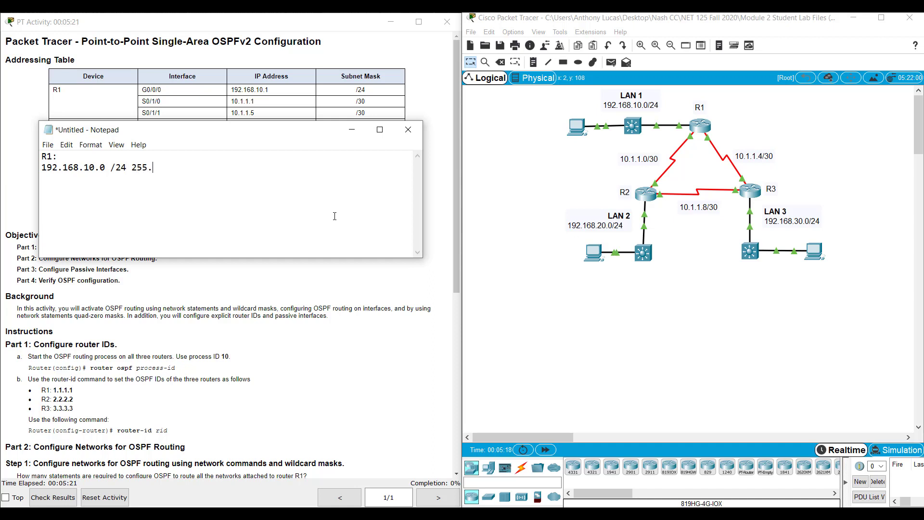
type("255.255.2")
key("BackSpace")
type("0")
left_click(108, 167)
left_click(137, 167)
type("or")
Add lines for 10.1.1.0 and 10.1.1.4, each '/30 or 255.255.255.252'.
left_click(253, 194)
type("10.1.1")
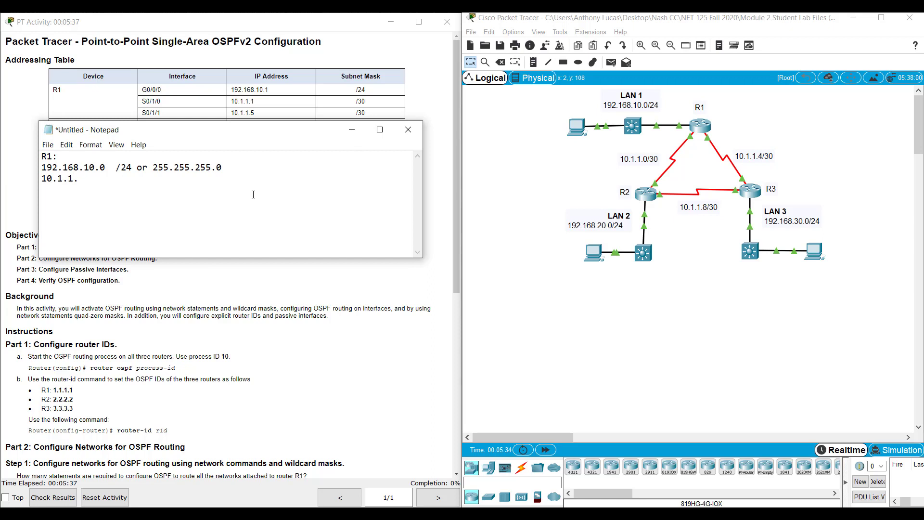
type(".0  /30 or 255.255.255.252")
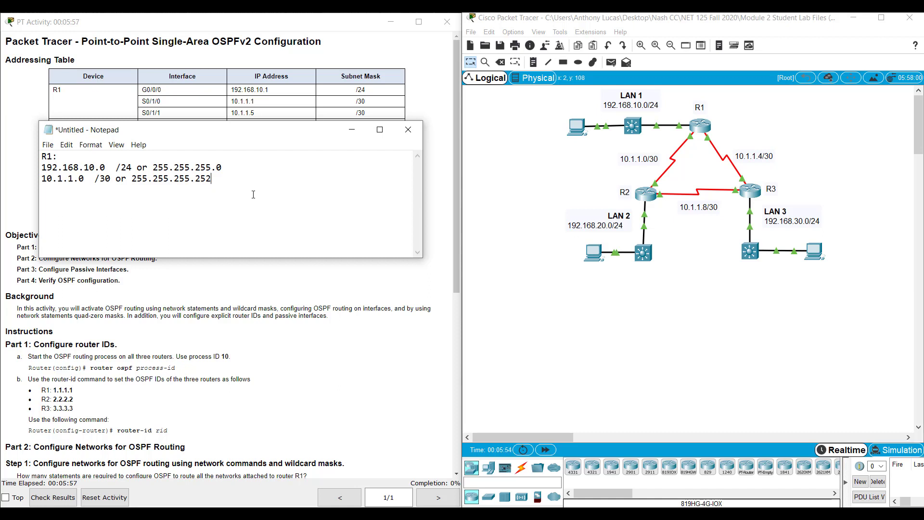
type("10.1.1.4  /30 or 255.255.255.252")
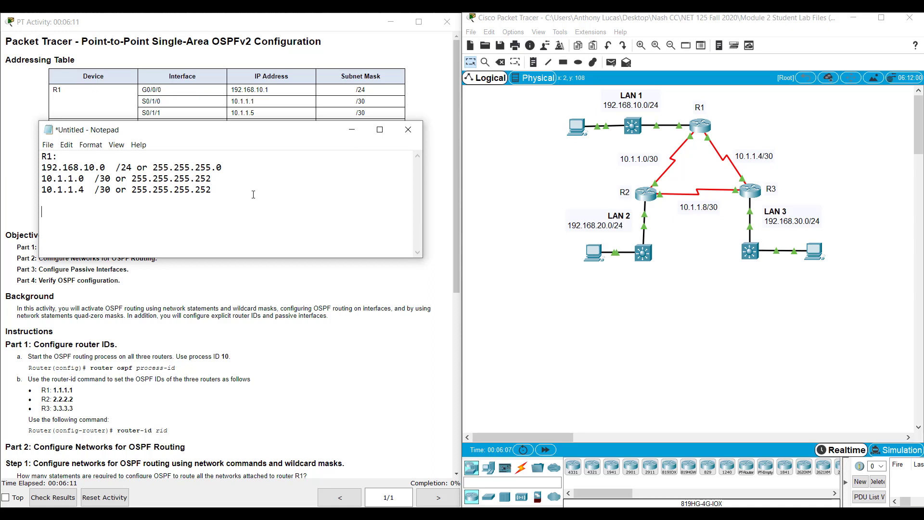
Add an 'R2:' heading listing 192.168.20.0 255.255.255.0, plus 10.1.1.0 and 10.1.1.8 with 255.255.255.252.
key("Return")
key("Return")
type("R2:")
key("Return")
type("192.168.20.0  /24 or 255.255.255.0 ")
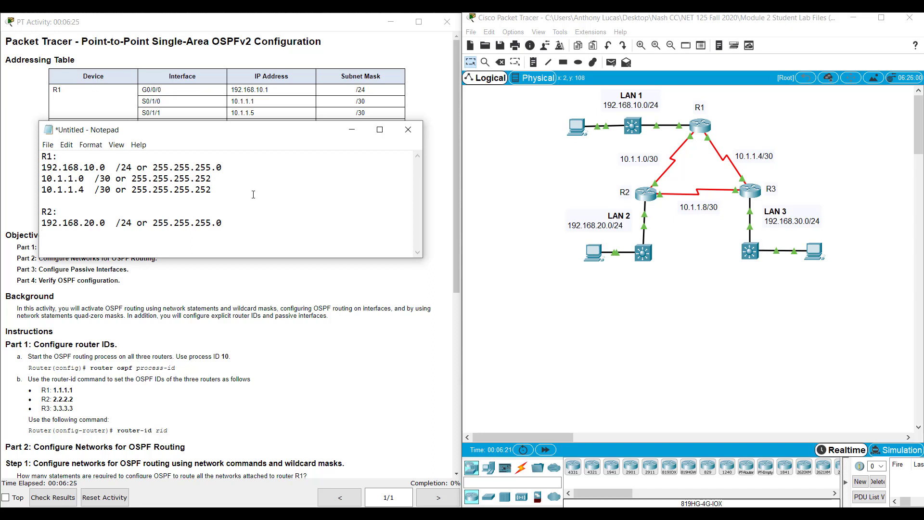
type("10.1")
type(".1.0 ")
type(" 255.255.255.2")
type("52 ")
type("10.1.1")
type(".8  255.255")
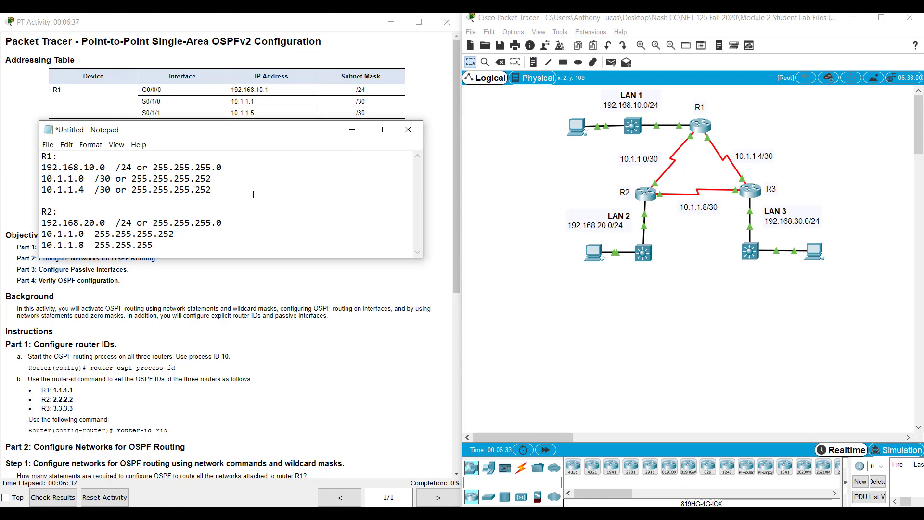
type(".252")
key("Return")
key("Return")
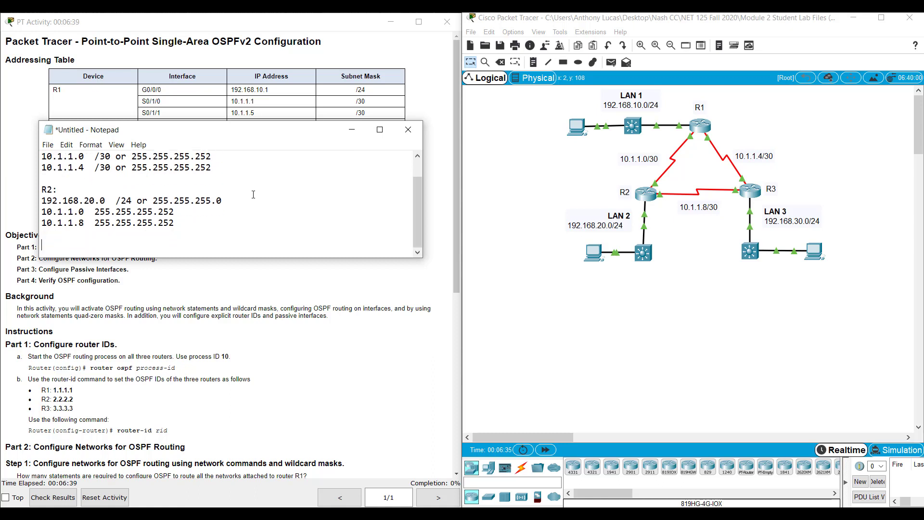
Add an 'R3:' heading listing 192.168.30.0 255.255.255.0, plus 10.1.1.4 and 10.1.1.8 with 255.255.255.252.
type("R3:")
key("Return")
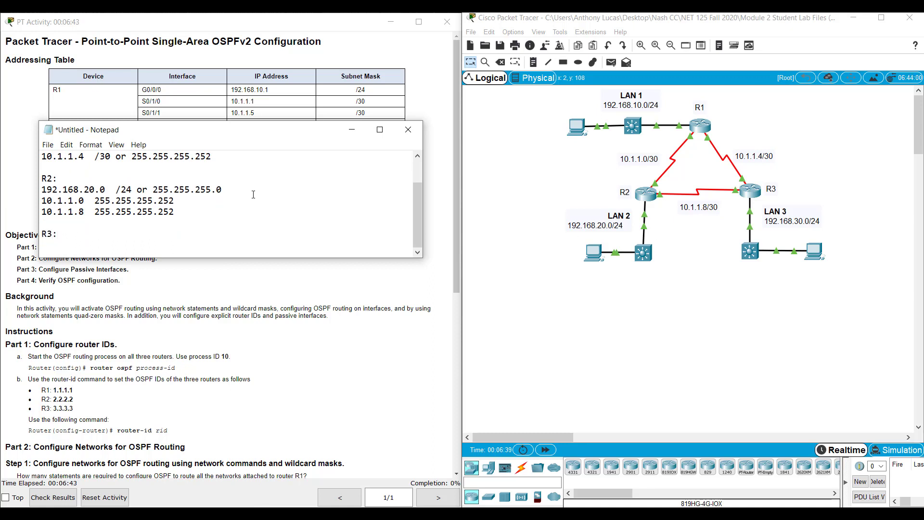
type("192.168.30.0  255.255.22")
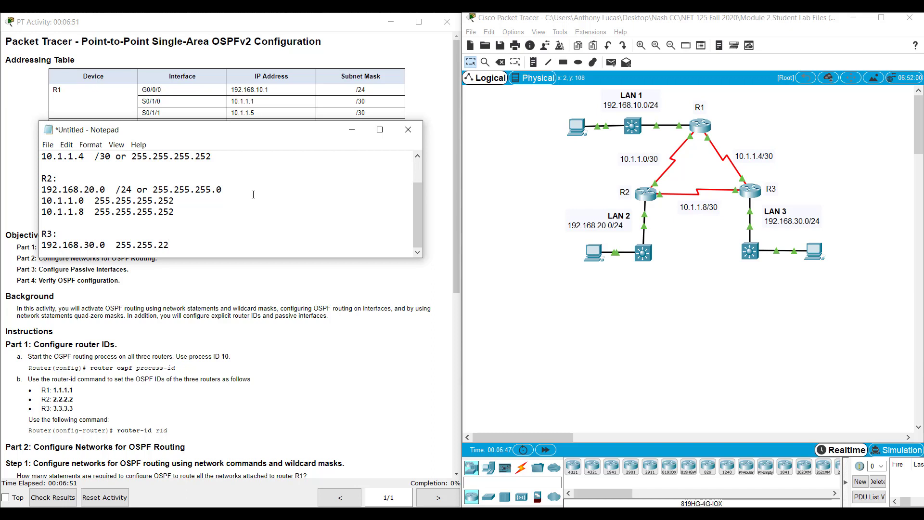
key("BackSpace")
type("55.0")
key("Return")
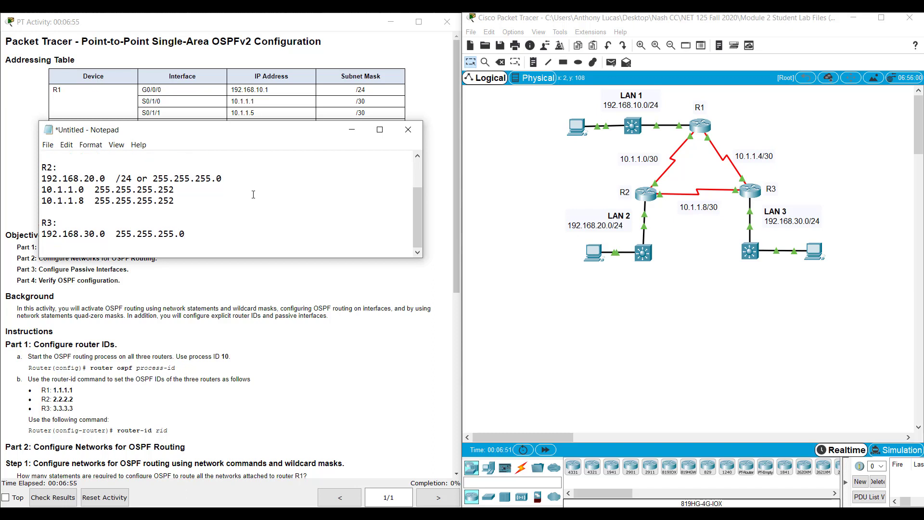
type("10.1.1.4  255.255.255.252")
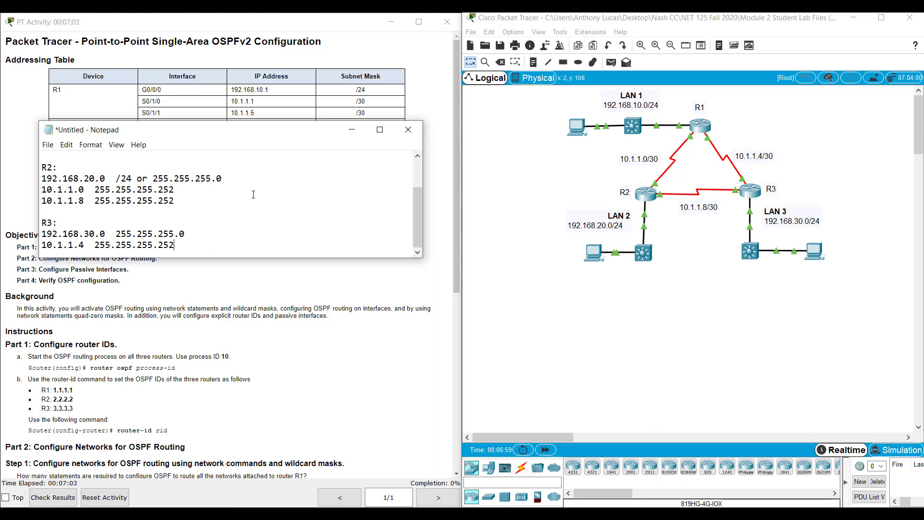
key("Return")
type("10.1.")
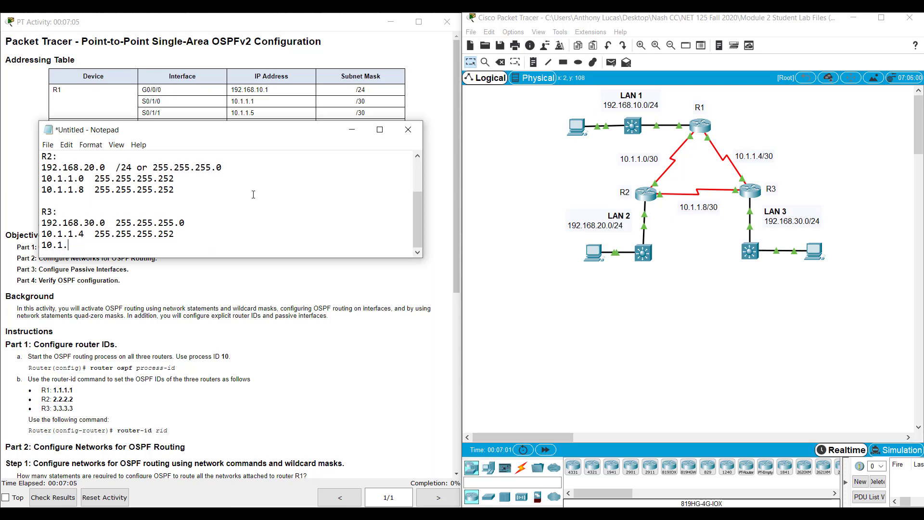
type("1.8  255.255.255.252")
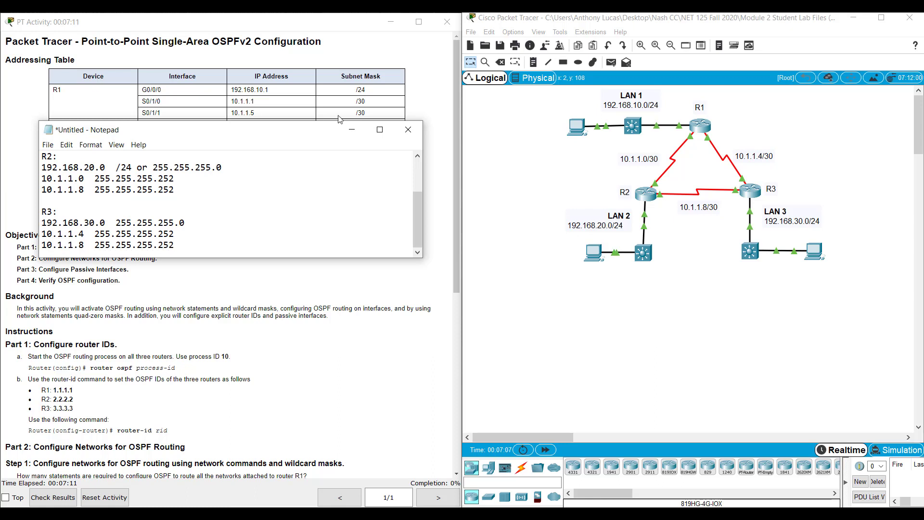
Delete the '/24 or' and '/30 or' fragments from the R1 and R2 lines, then move the note right.
scroll(248, 220, "up", 2)
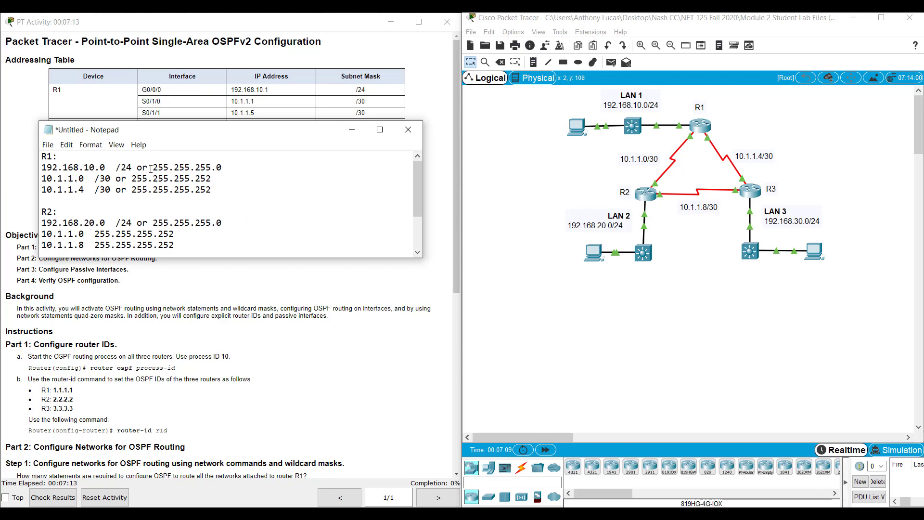
left_click_drag(148, 168, 117, 168)
key("BackSpace")
key("BackSpace")
key("BackSpace")
left_click_drag(133, 178, 95, 191)
key("BackSpace")
key("BackSpace")
left_click_drag(152, 223, 115, 223)
key("BackSpace")
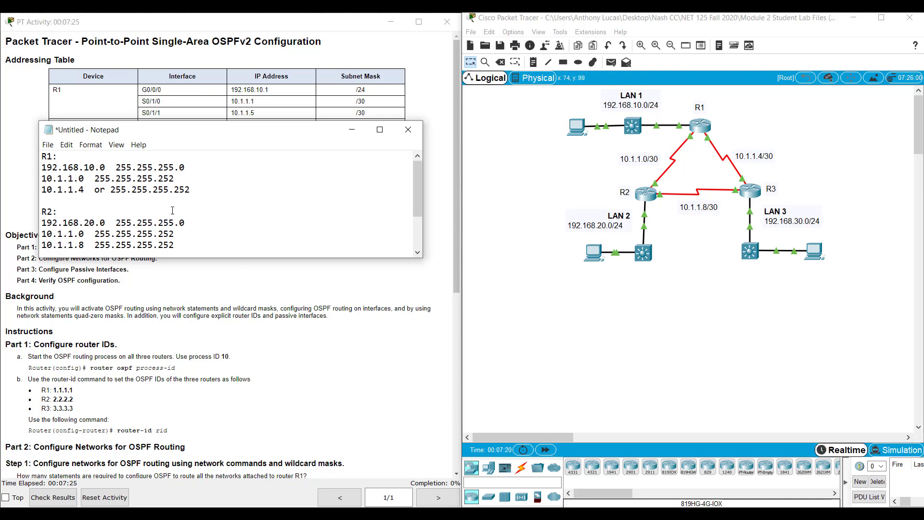
left_click_drag(206, 168, 115, 169)
left_click_drag(149, 130, 609, 111)
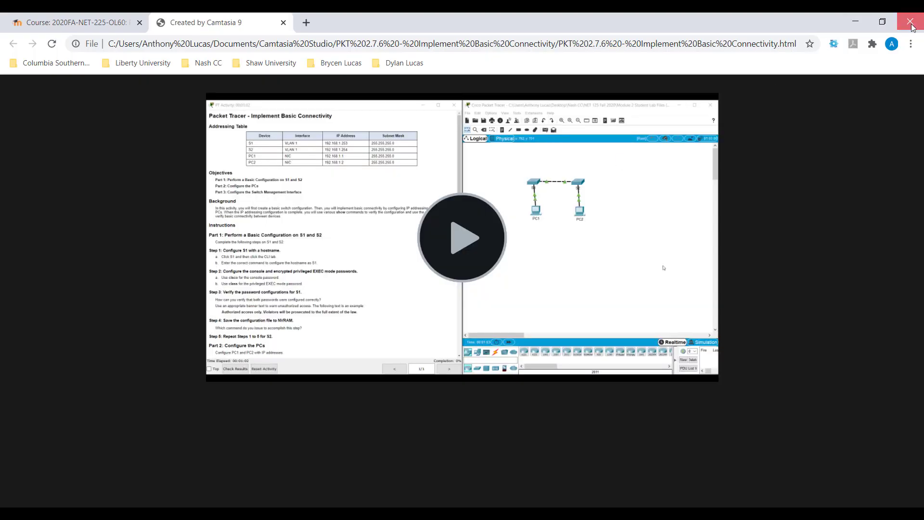
Scroll the activity instructions to the wildcard masks passage and move the note left.
left_click(856, 21)
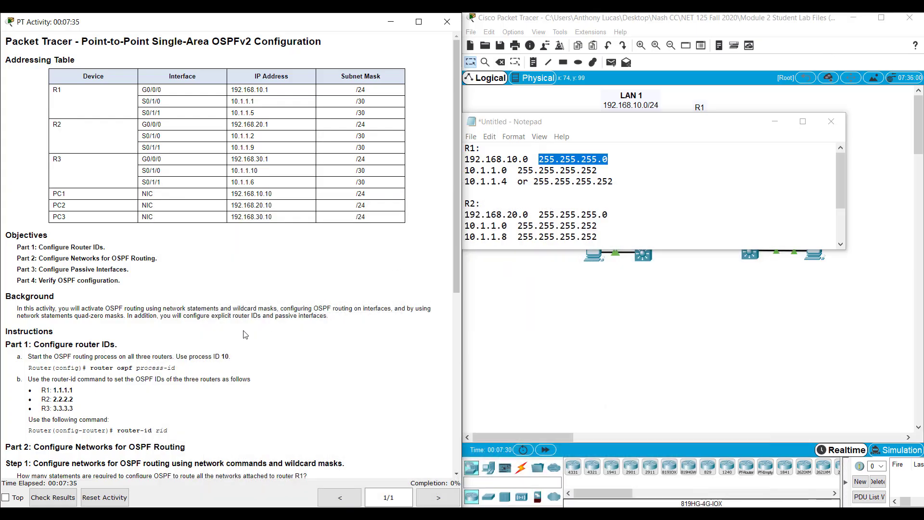
scroll(227, 329, "down", 3)
scroll(221, 332, "down", 3)
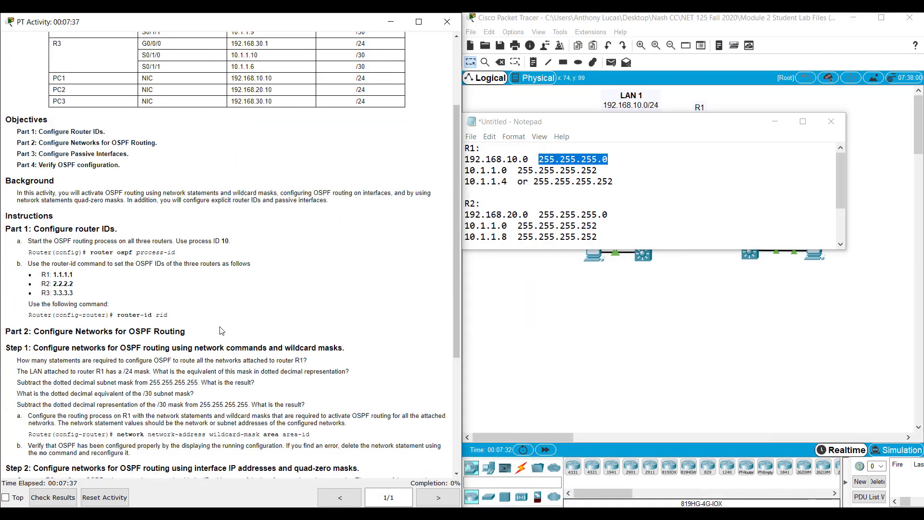
scroll(221, 330, "down", 3)
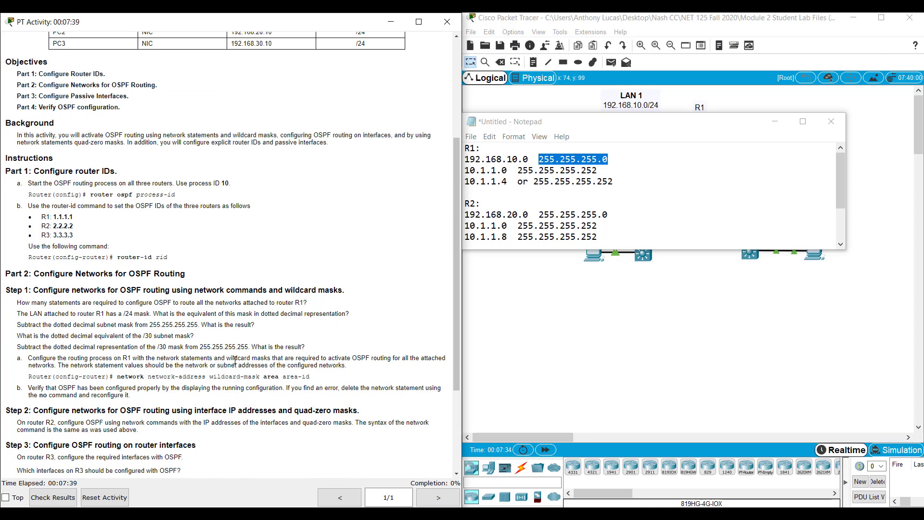
left_click_drag(226, 358, 273, 360)
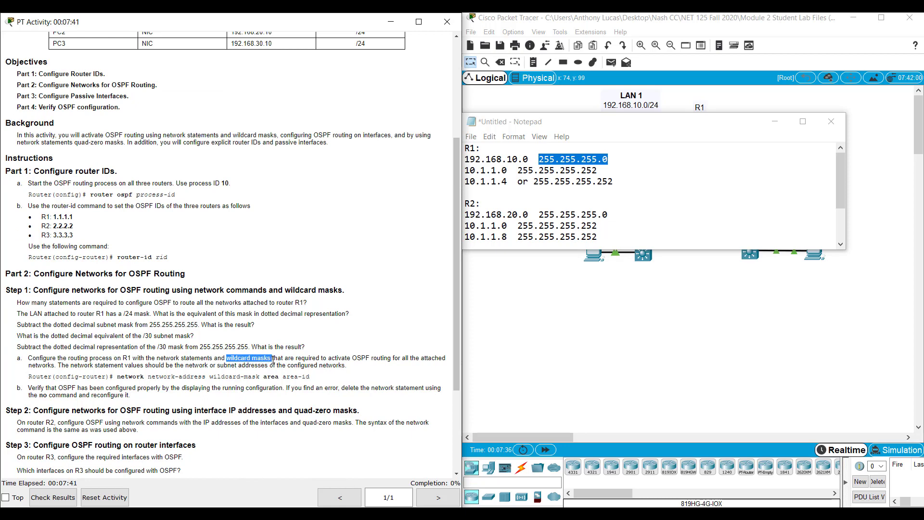
left_click(142, 343)
left_click_drag(567, 123, 82, 101)
left_click(231, 139)
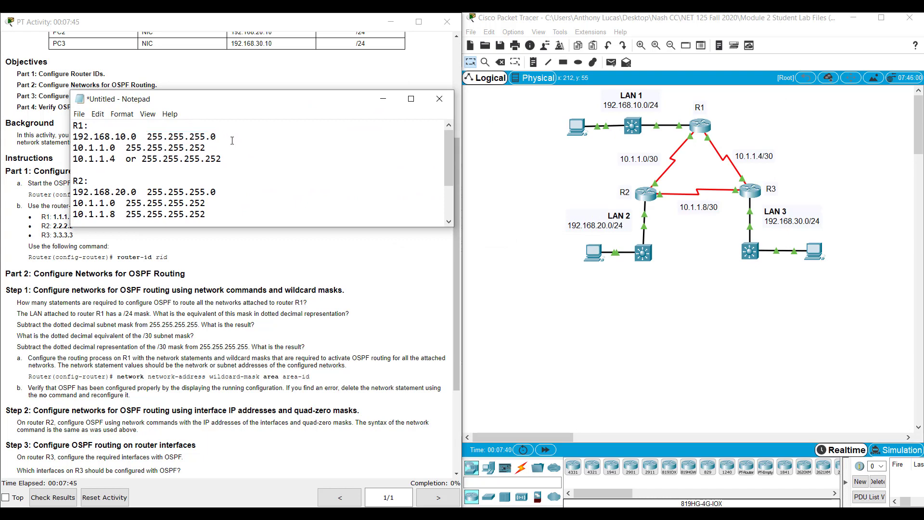
Insert a 'Wildcard mask' heading with 255.255.255.0 at the top of the note.
left_click(239, 160)
key("ctrl+Home")
key("Return")
key("Return")
key("Return")
key("Up")
key("Up")
key("Up")
type("Wildcard mask")
key("Return")
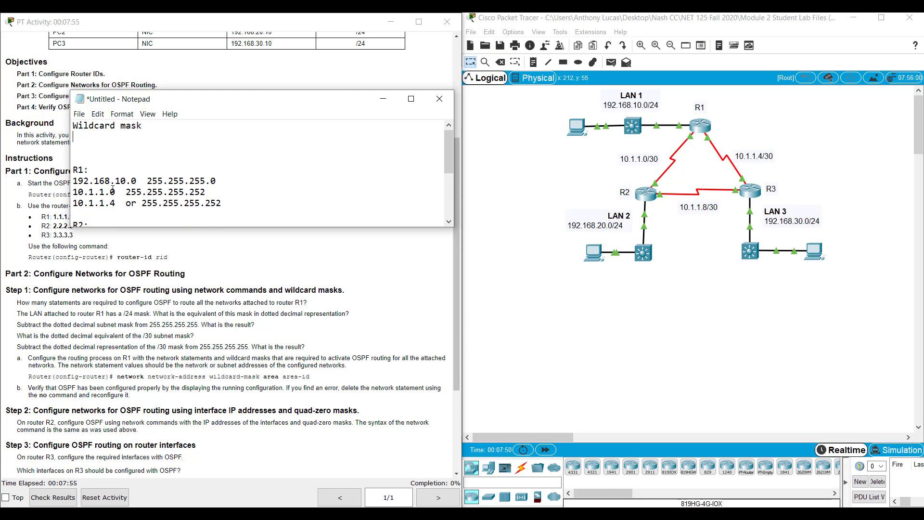
type("255.255.255.0")
Turn that into one 'Subnet 255.255.255.0' line with a 'Wildcard mask' line below it.
left_click(75, 136)
left_click_drag(75, 126, 142, 126)
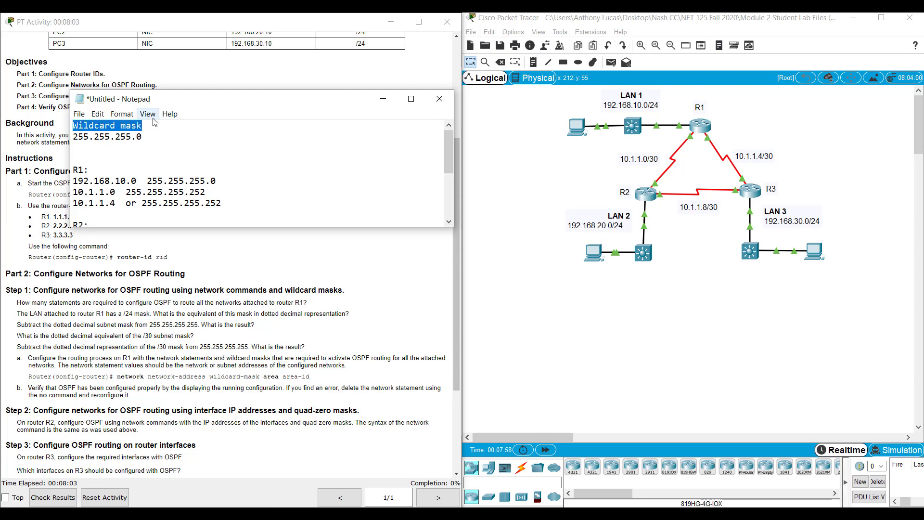
key("BackSpace")
type("Subnet")
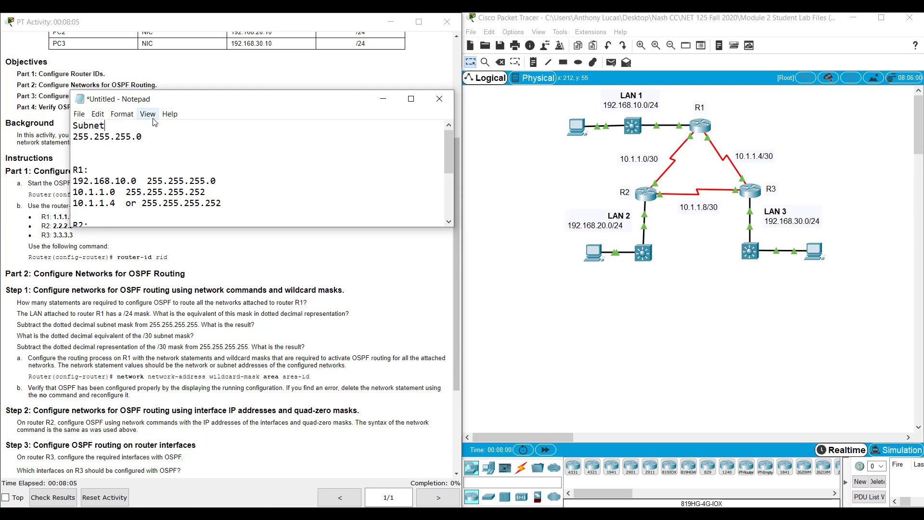
key("Delete")
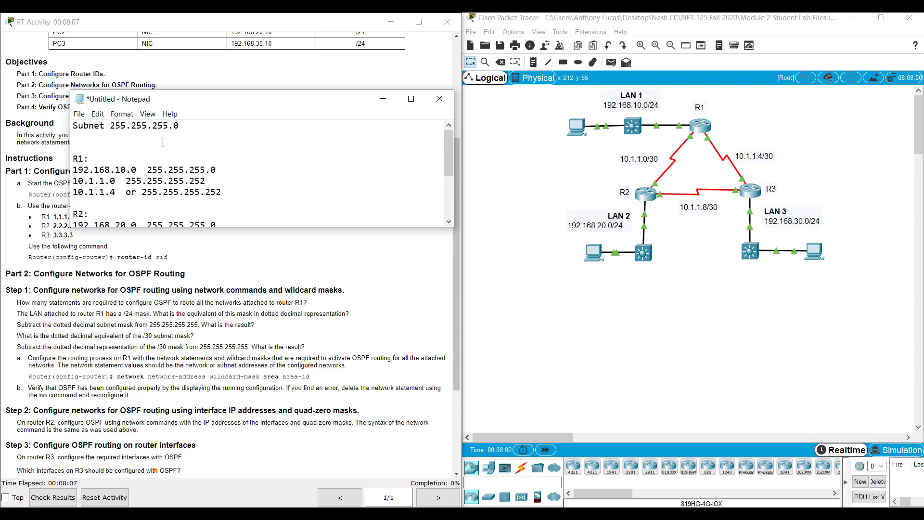
left_click(191, 126)
key("Return")
type("Wildcar")
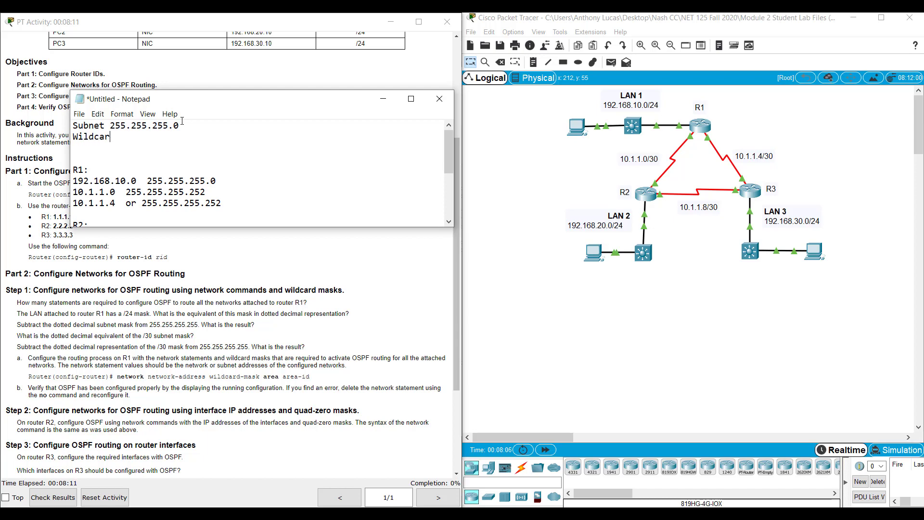
type("d mask")
key("ctrl+Home")
key("Return")
key("Up")
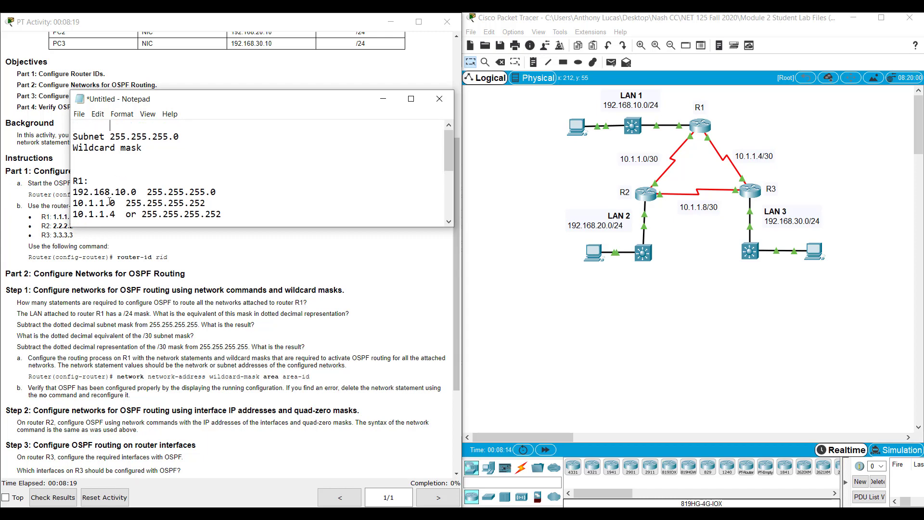
type("255 255 255 255")
key("Return")
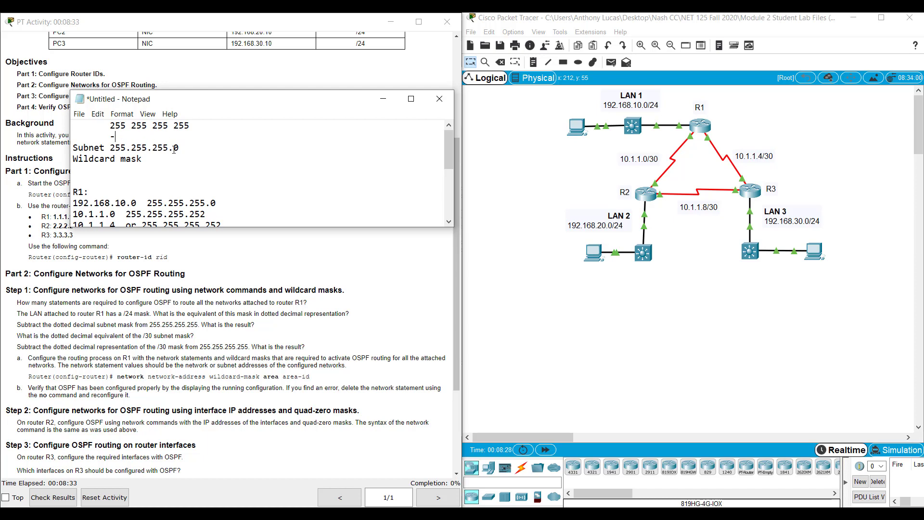
Add a '0 0 0 255' row under the Subnet line ending with '---> Wildcard mask'.
left_click(181, 147)
key("Return")
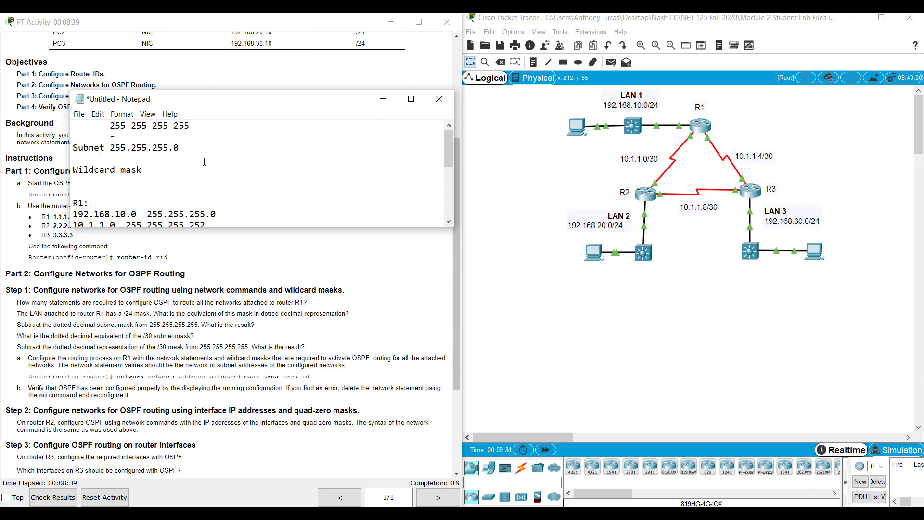
type("0    0   0   255")
key("BackSpace")
left_click(73, 171)
key("shift+End")
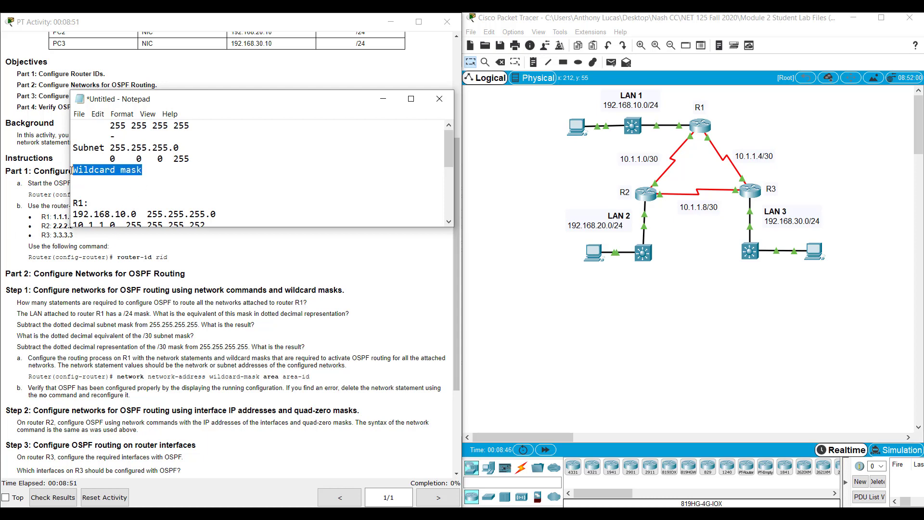
key("ctrl+x")
left_click(191, 159)
type("--->")
key("ctrl+v")
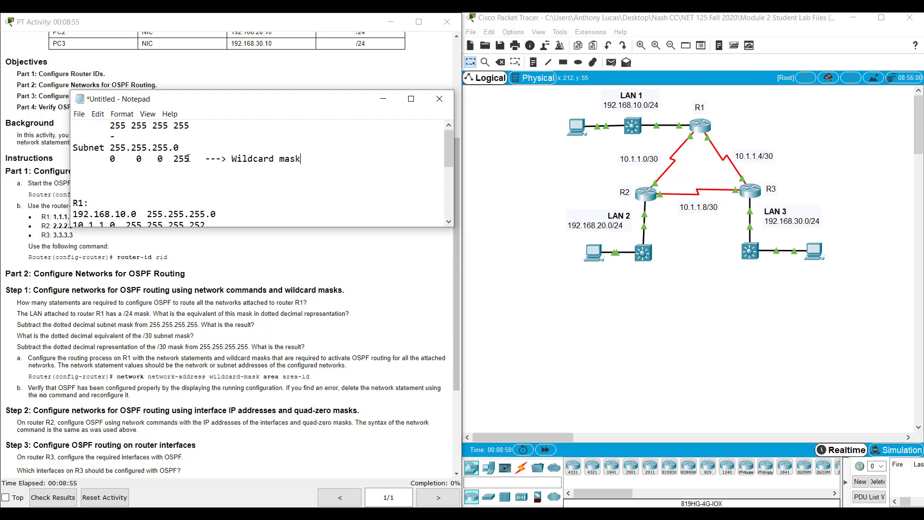
Insert dots and remove extra spaces so the row reads 0.0.0.255.
left_click_drag(189, 159, 140, 160)
left_click(140, 159)
type(". 0 ")
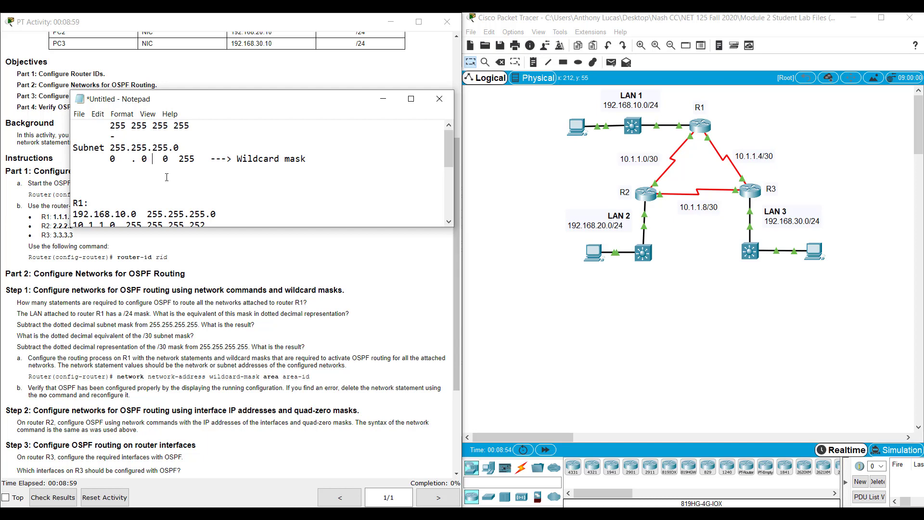
type(".")
left_click(182, 161)
type(".")
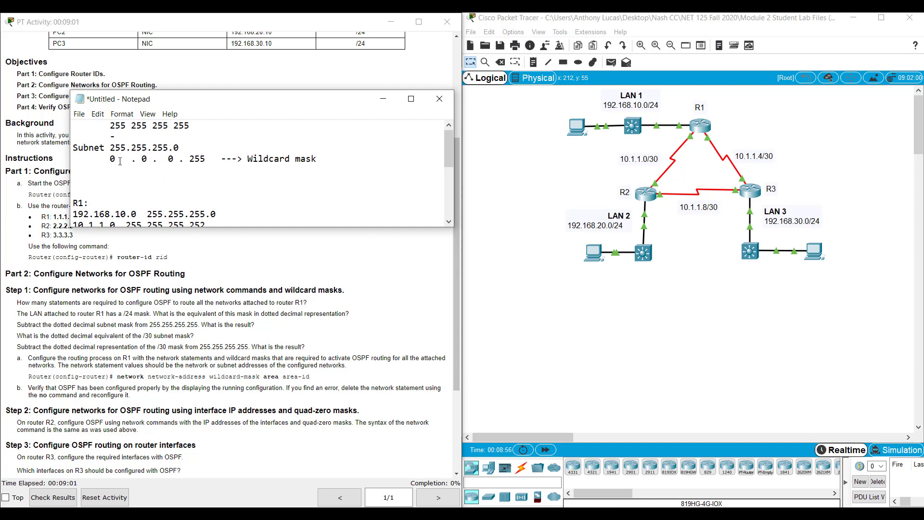
left_click(122, 160)
key("BackSpace")
left_click(158, 160)
key("BackSpace")
left_click(180, 159)
key("BackSpace")
Append wildcard 0.0.0.255 to the 192.168.10.0 line and 0.0.0.3 to both 255.255.255.252 lines.
scroll(226, 180, "down", 1)
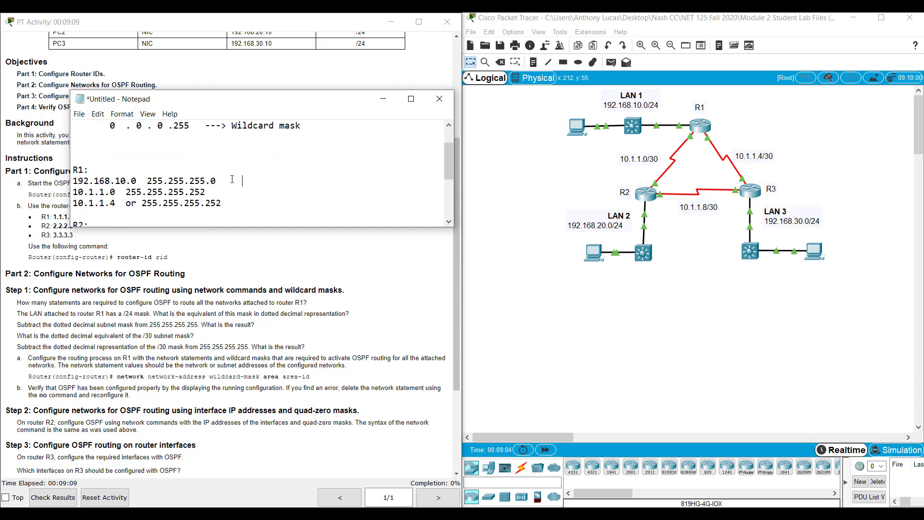
type("0.0.0.255")
left_click(257, 196)
type("0.0.0.3")
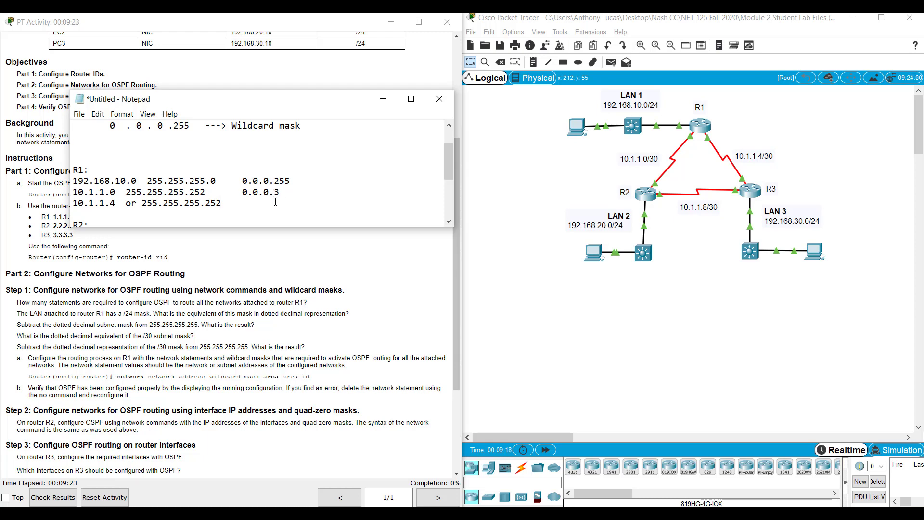
type("0.0.0.3")
scroll(235, 180, "up", 1)
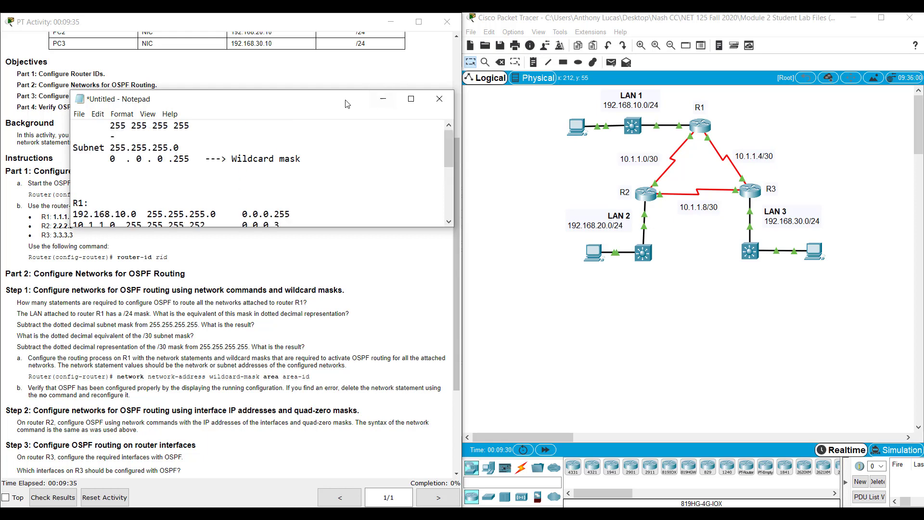
Open R1's CLI in global configuration mode and launch Windows Magnifier.
left_click(382, 102)
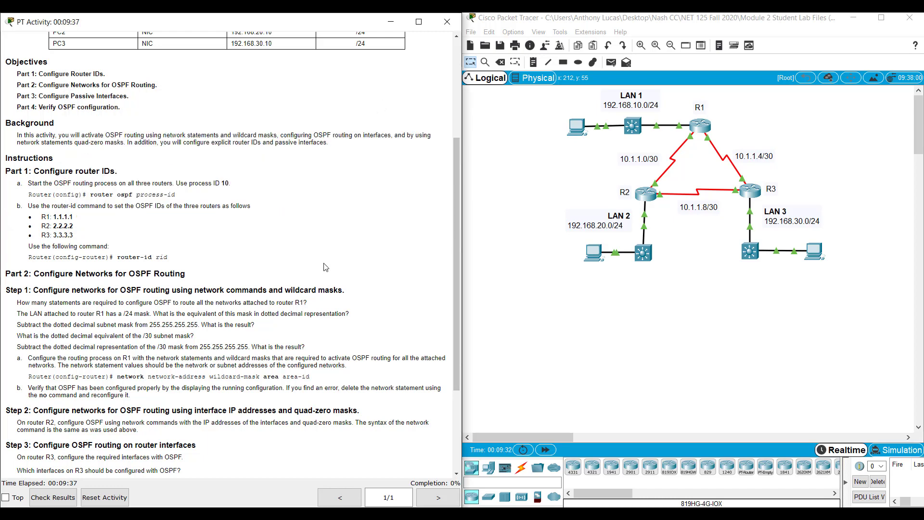
left_click(699, 126)
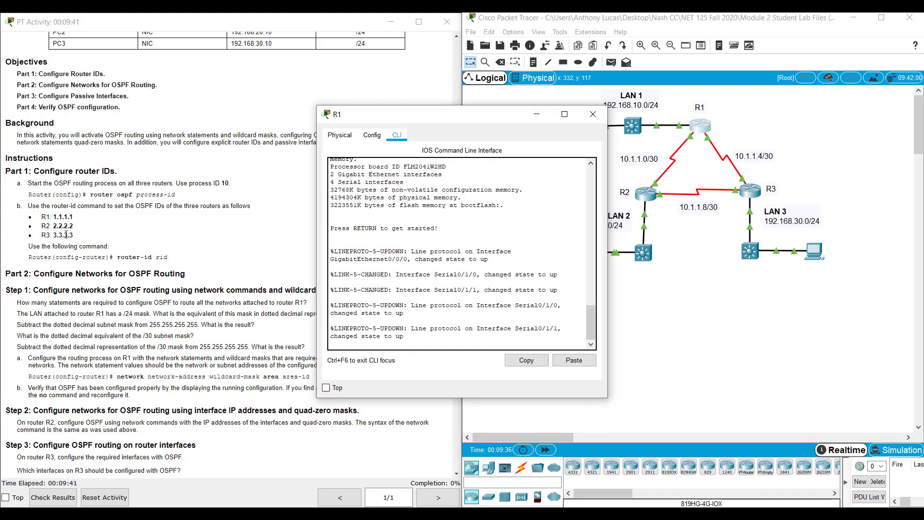
key("Return")
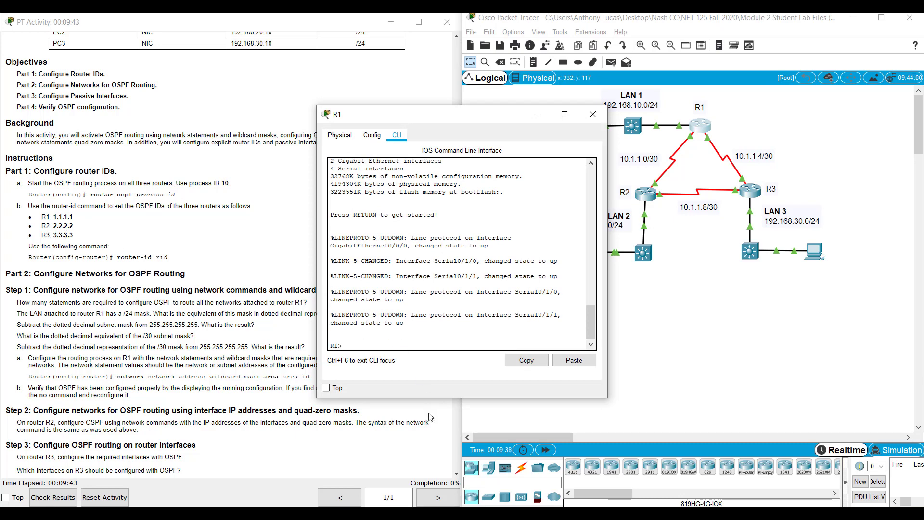
type("en")
key("Return")
type("config t")
key("Return")
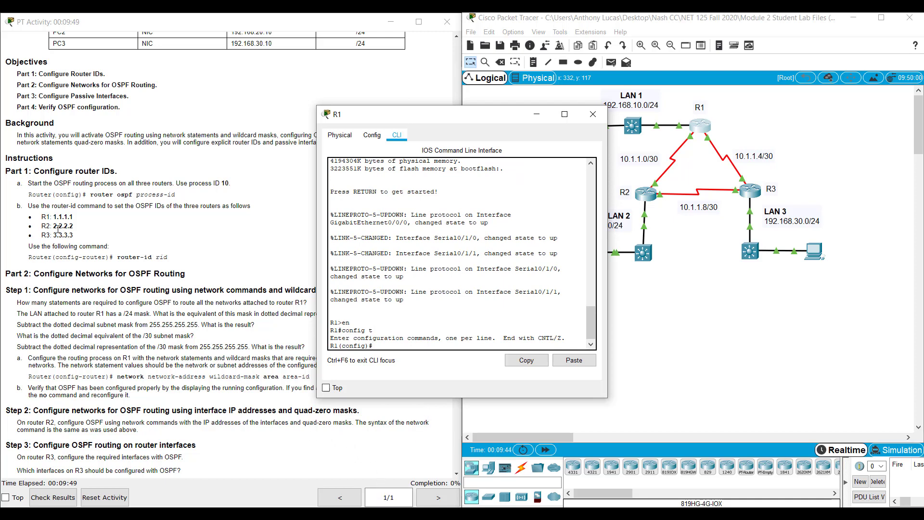
key("super")
type("magni")
key("Return")
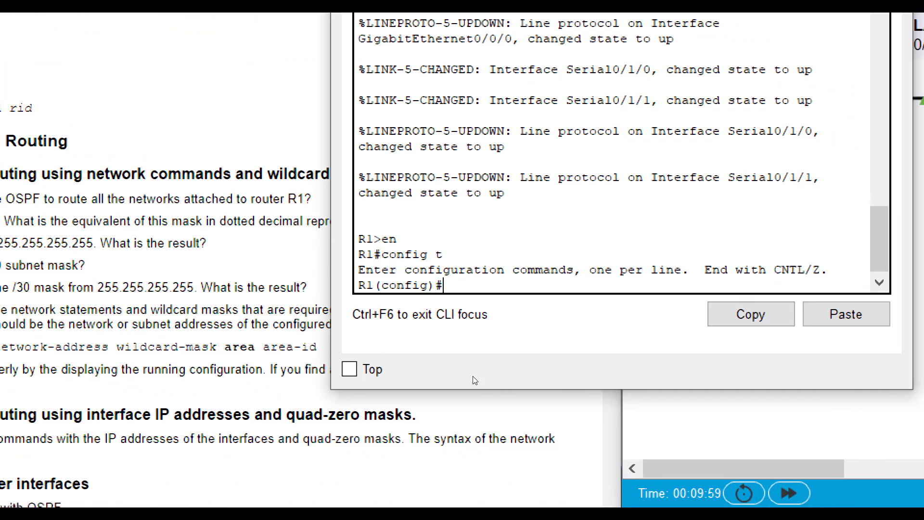
On R1, enter 'router ospf 10' and set 'router-id 1.1.1.1'.
type("router ospf 10")
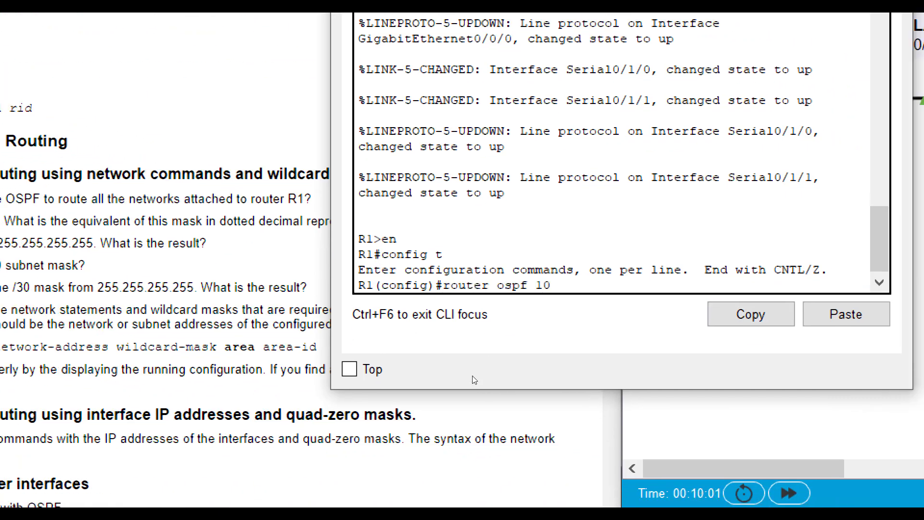
key("Return")
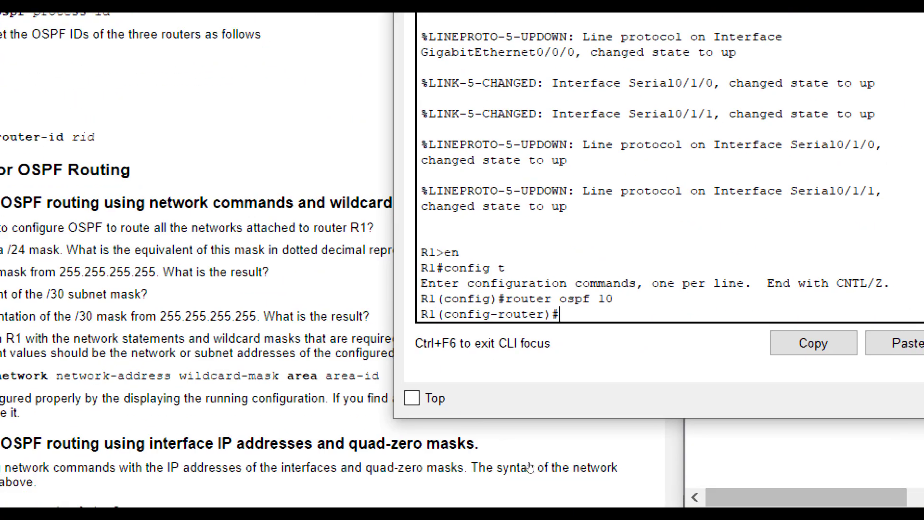
type("router-id")
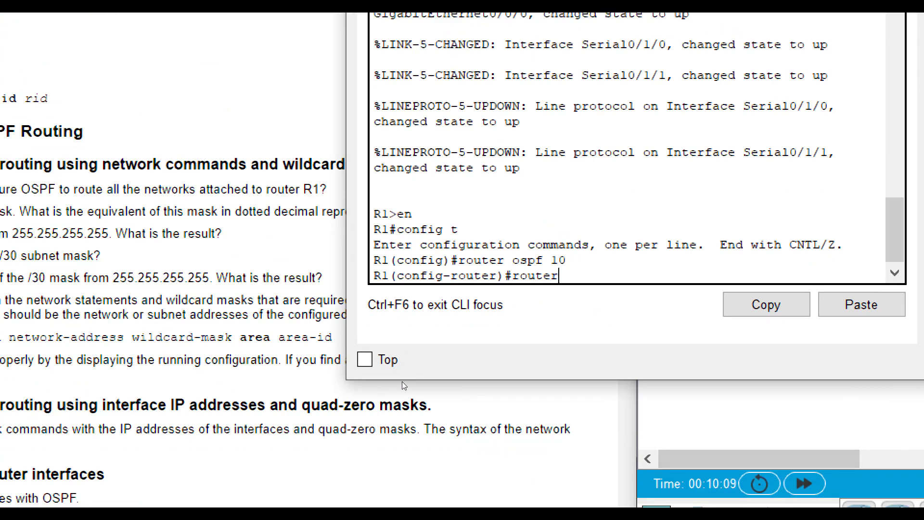
type(" 1.1.1.1")
key("Return")
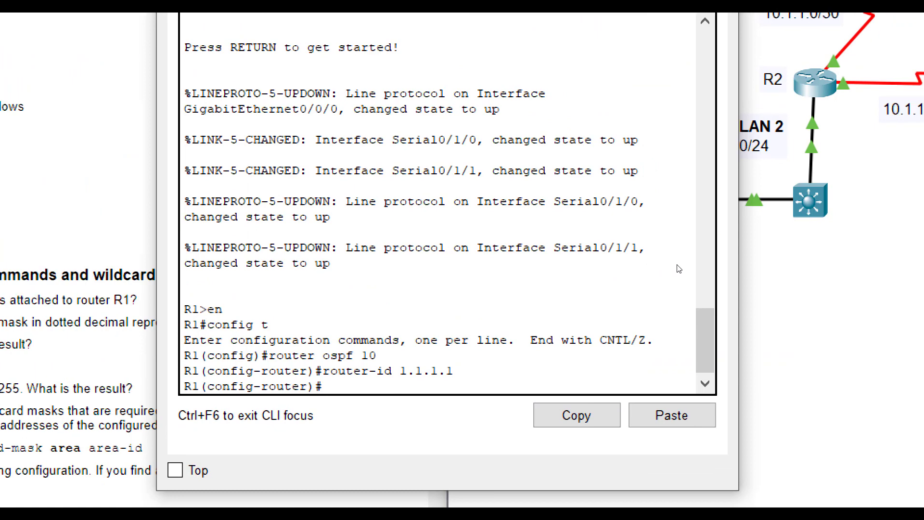
On R2's CLI, enter 'router ospf 10' and set 'router-id 2.2.2.2'.
left_click(814, 82)
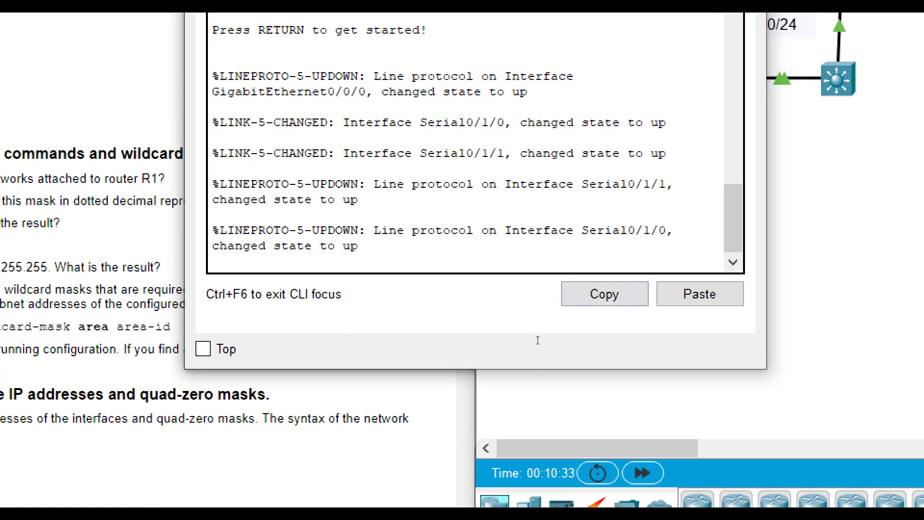
key("Return")
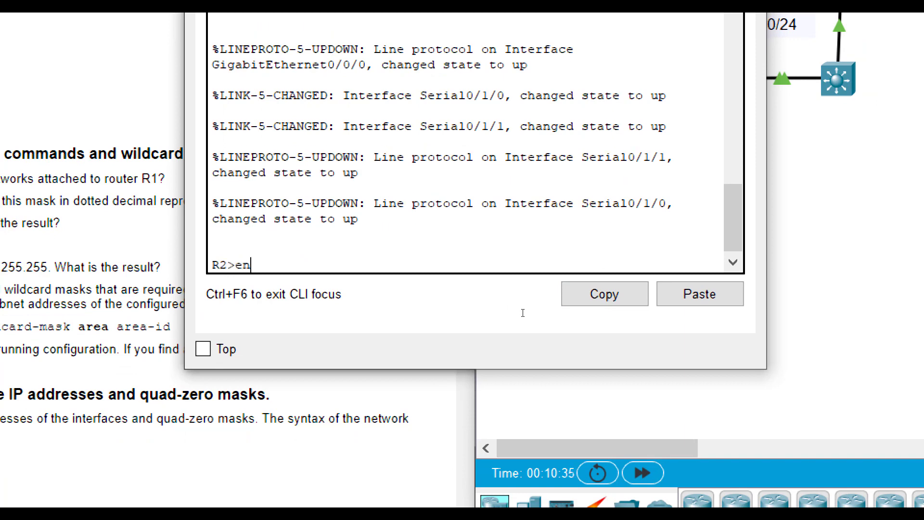
type("en")
key("Return")
type("config t")
key("Return")
type("router ospf 10")
key("Return")
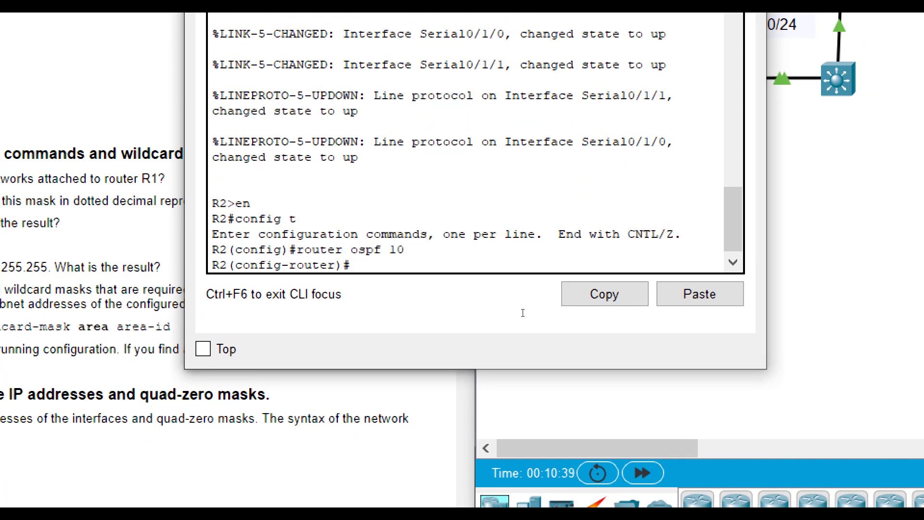
type("router-id 2.2.2.2")
key("Return")
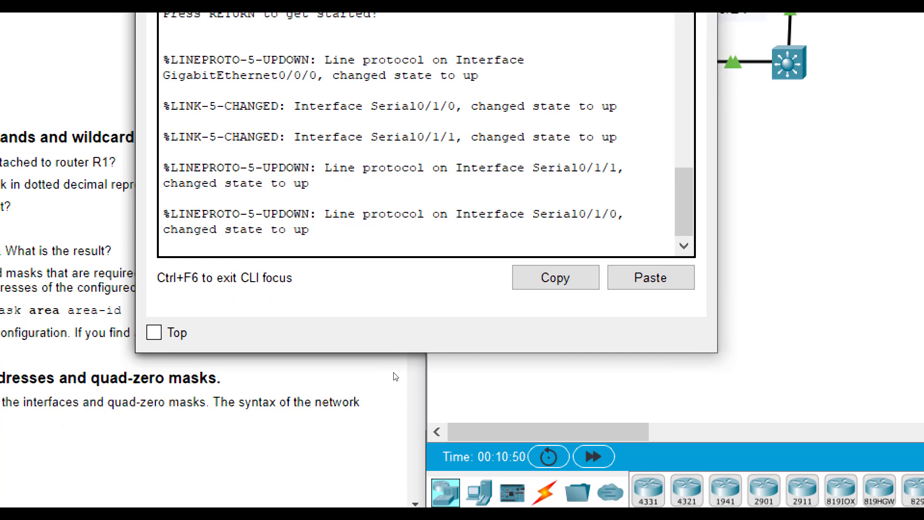
On R3, enter 'router ospf 10' and set 'router-id 3.3.3.3' after a rejected first attempt.
left_click_drag(163, 193, 348, 215)
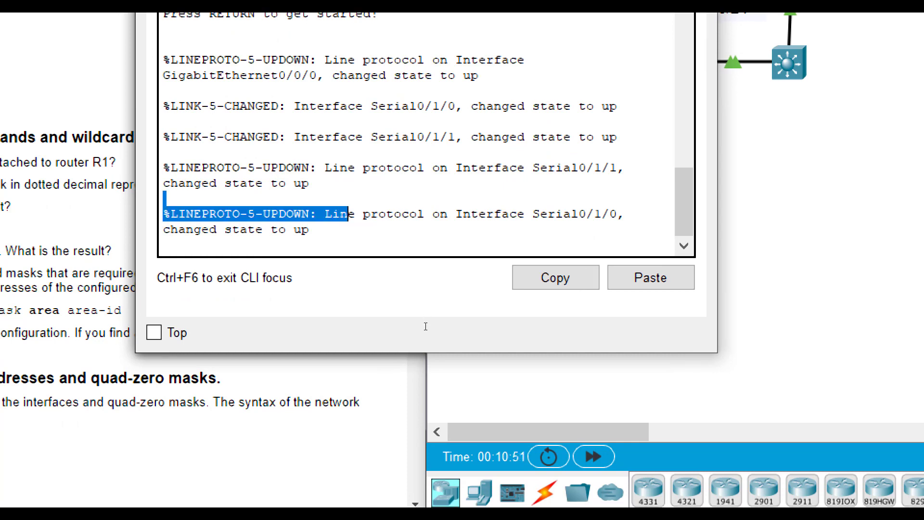
key("Return")
type("en")
key("Return")
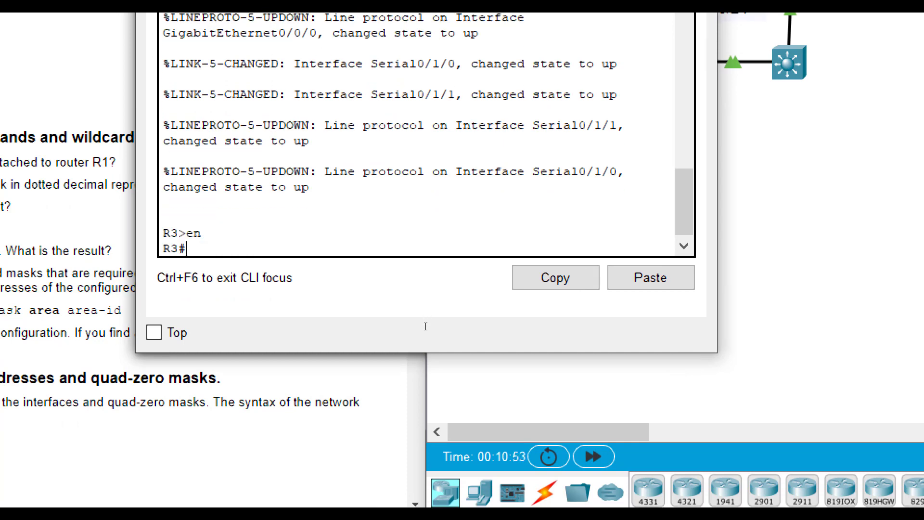
type("config t")
key("Return")
type("router-id 3.3.3.3")
key("Return")
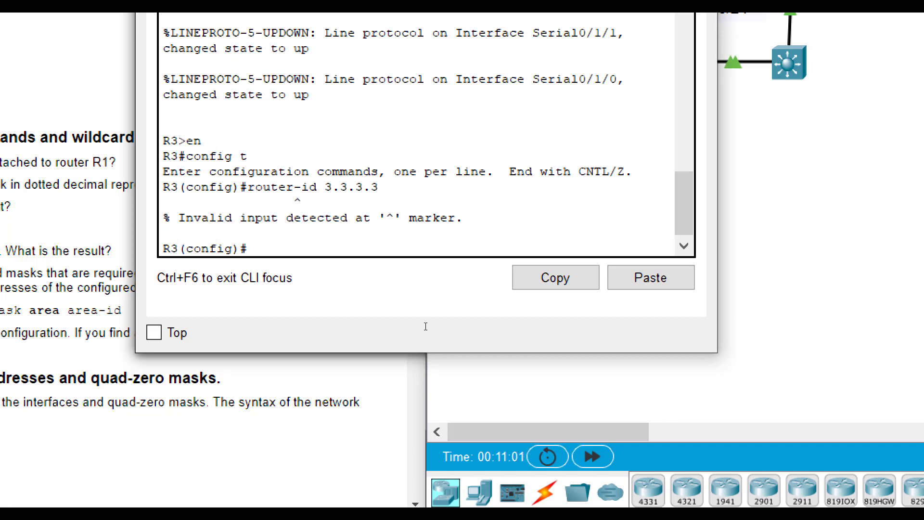
type("router ospf 10")
key("Return")
type("router-id 3.3.3.3")
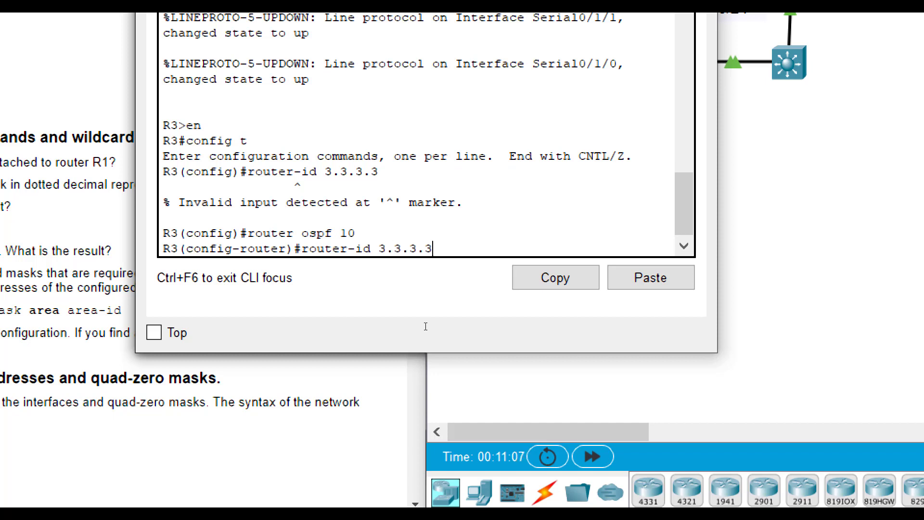
key("Return")
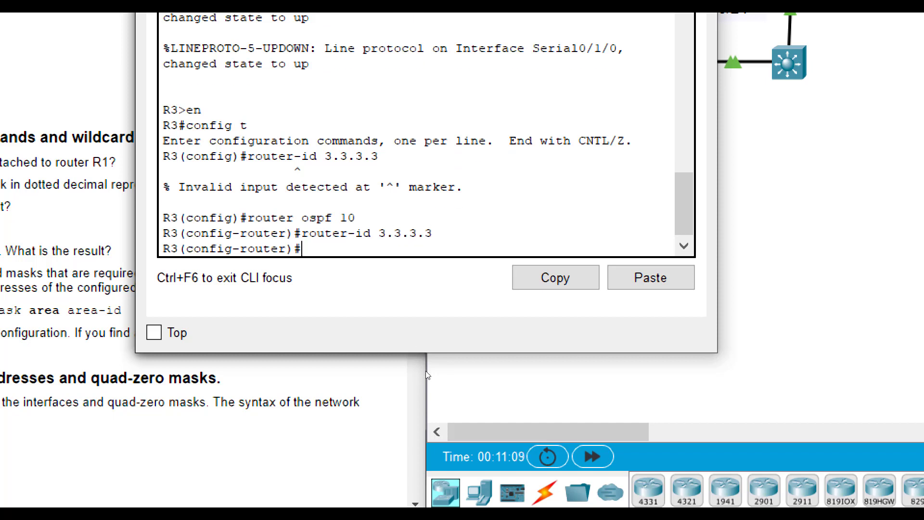
left_click(728, 306)
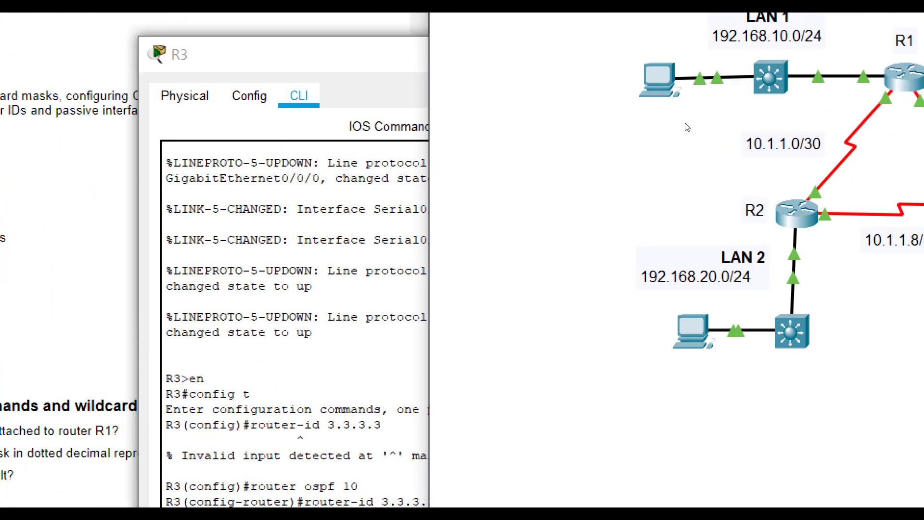
Read through the lab's Part 2 instructions beside R1's command line window.
left_click(901, 72)
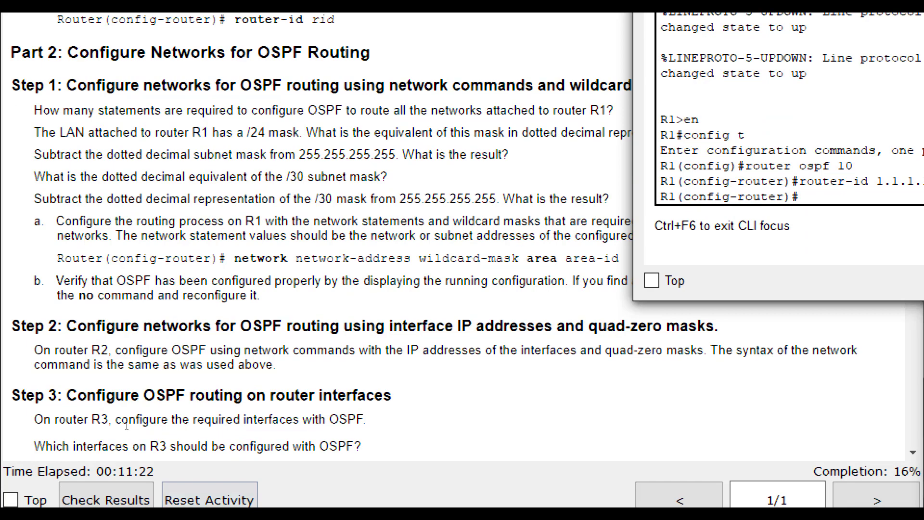
left_click(149, 473)
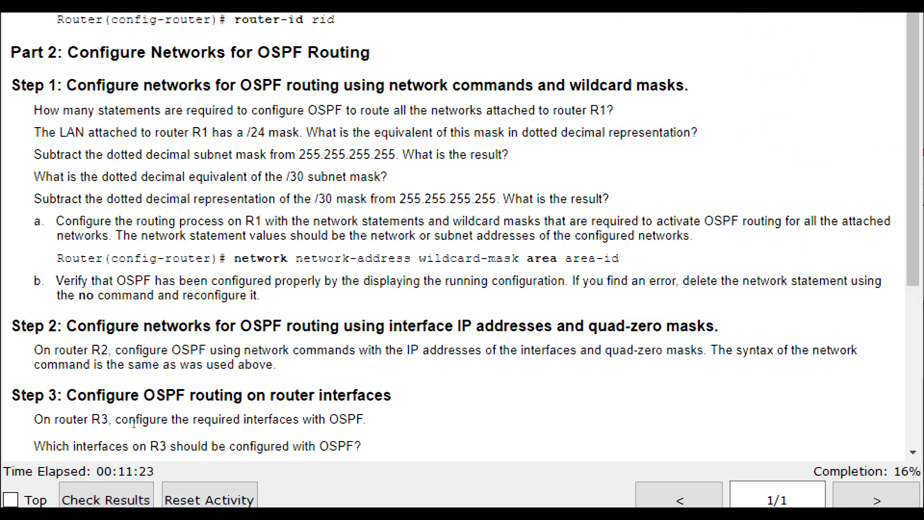
scroll(147, 414, "down", 3)
scroll(148, 412, "down", 1)
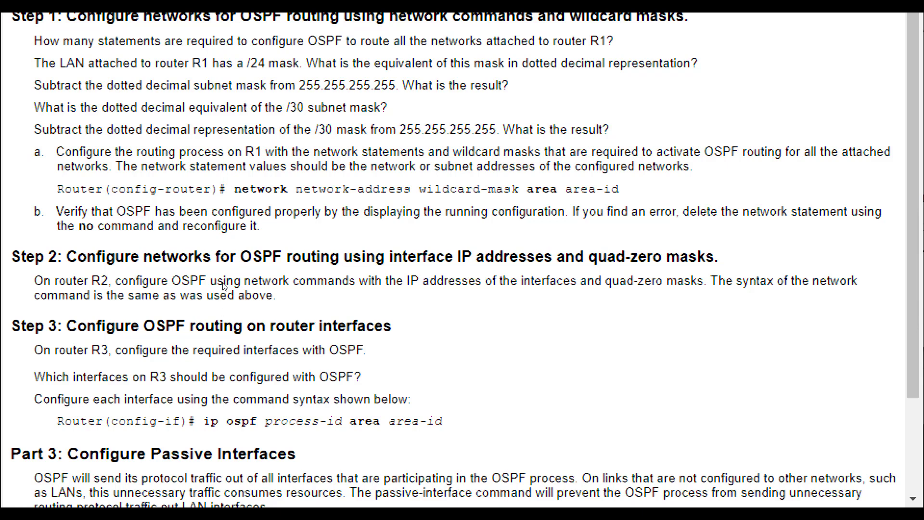
scroll(227, 251, "up", 1)
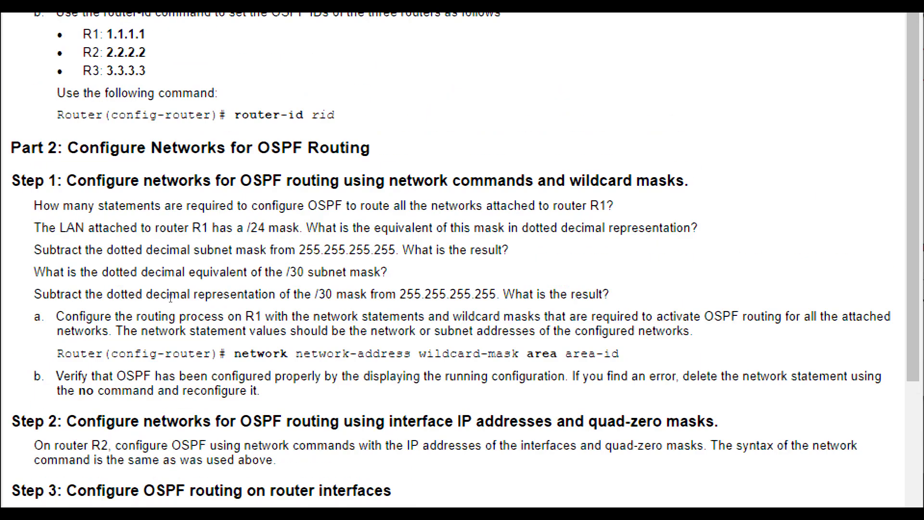
scroll(171, 298, "down", 5)
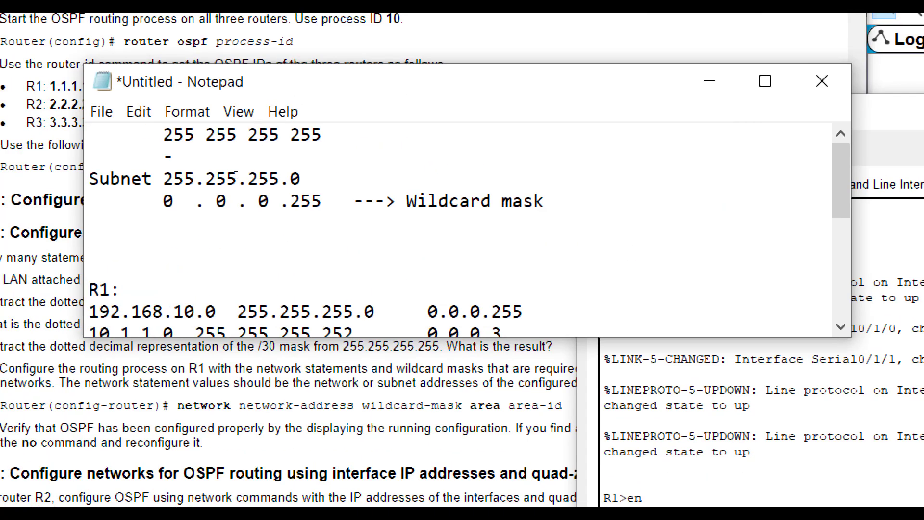
On R1, enter 'network 192.168.10.0 0.0.0.255 area 0' and begin the next network statement.
scroll(217, 179, "down", 1)
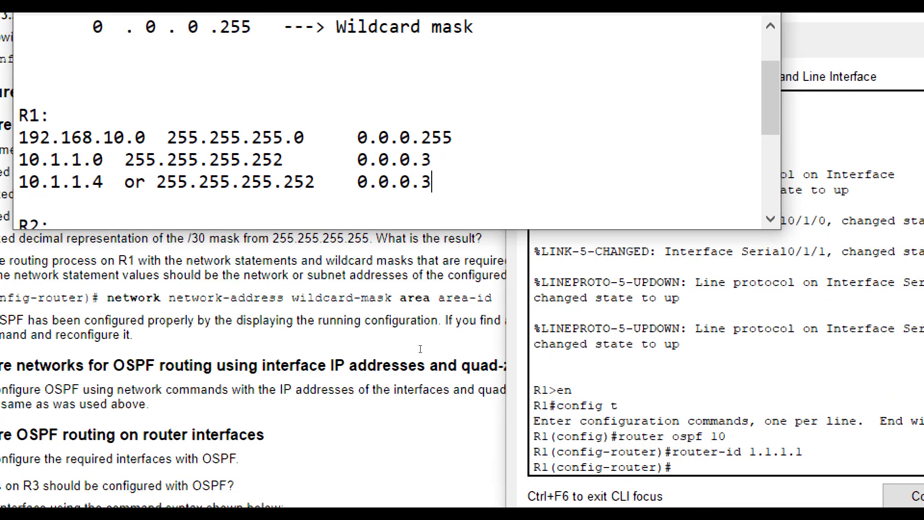
key("alt+Tab")
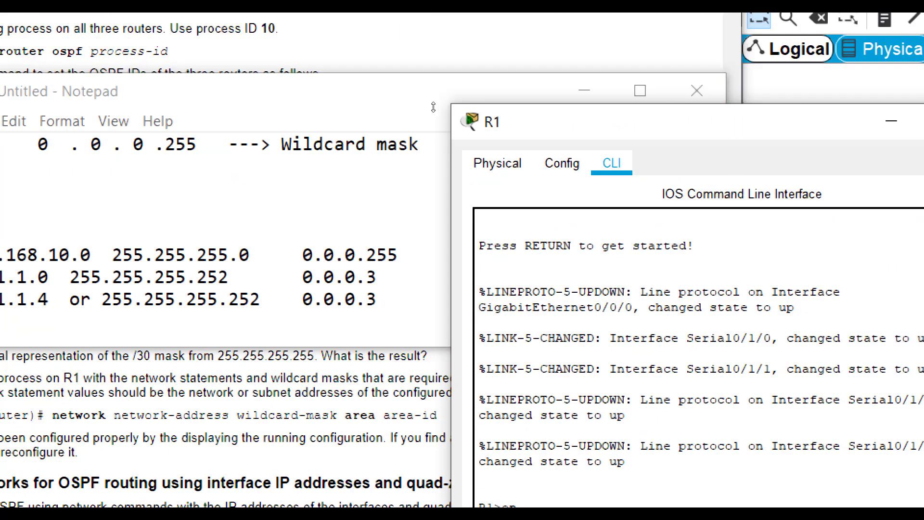
left_click_drag(433, 107, 428, 52)
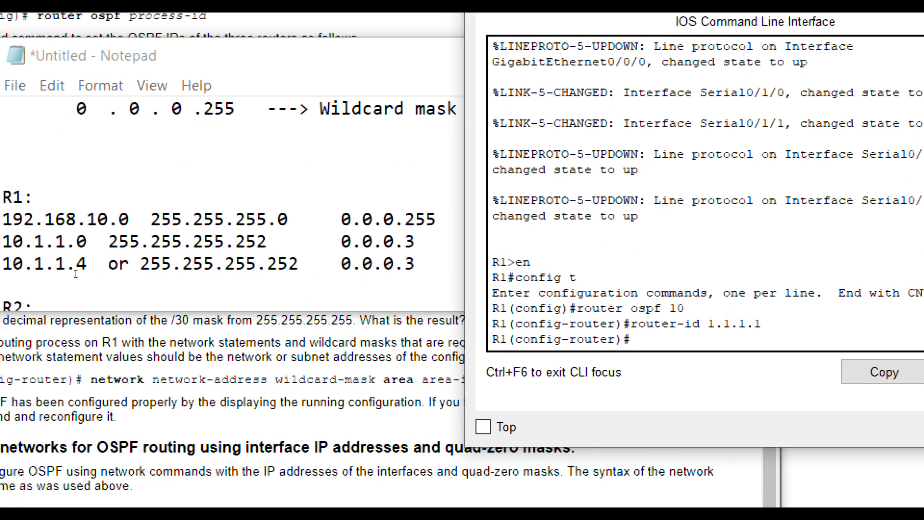
type("network 192")
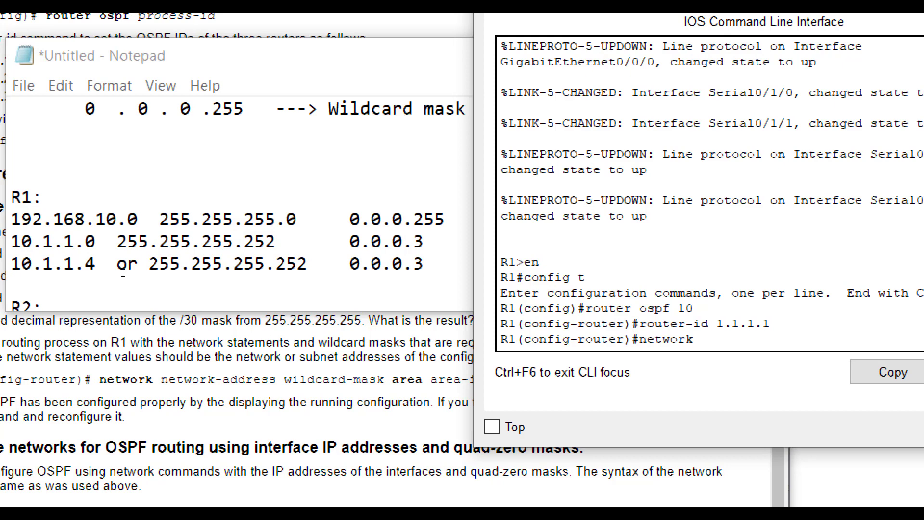
type(".168.10.0 ")
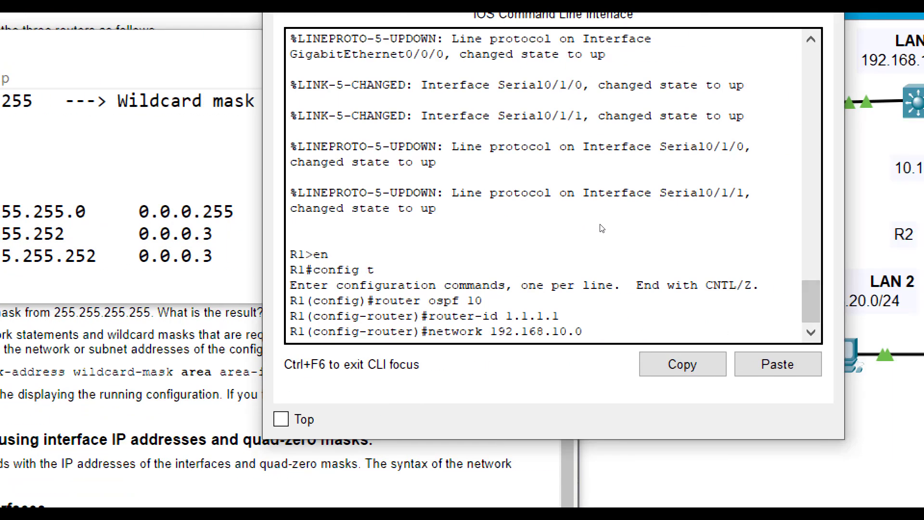
type("?")
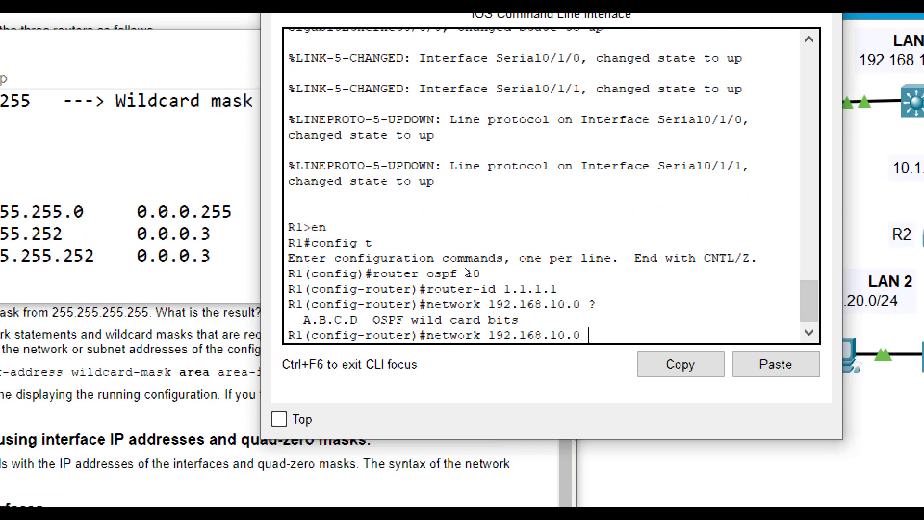
type("0.0.0.255 are")
key("BackSpace")
key("BackSpace")
key("BackSpace")
type("?")
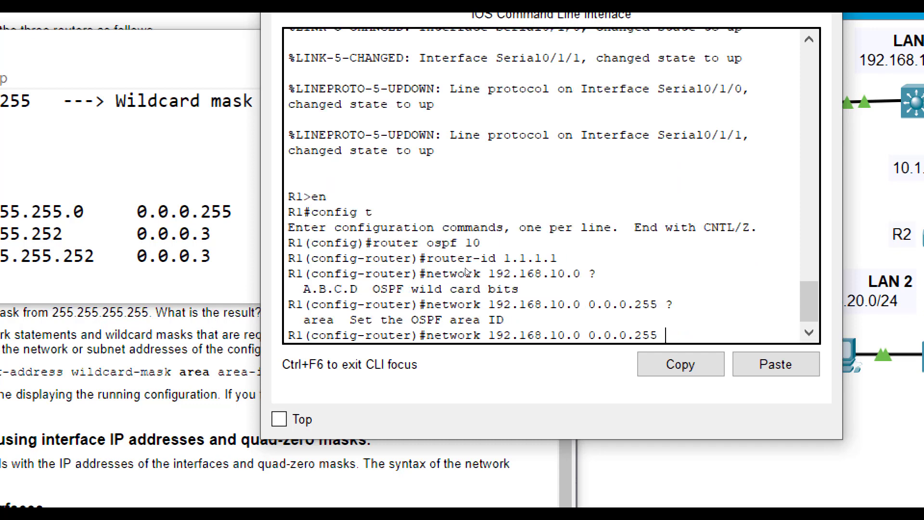
type("area")
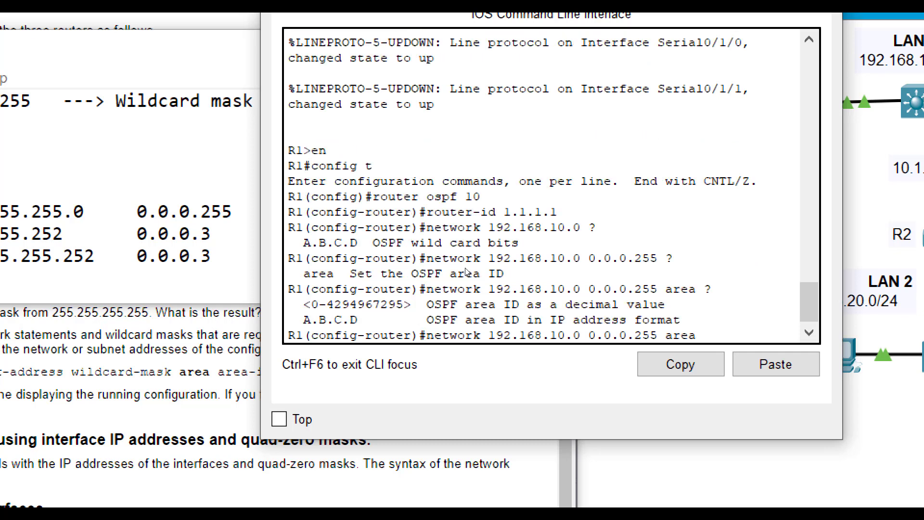
type(" ?0")
key("Return")
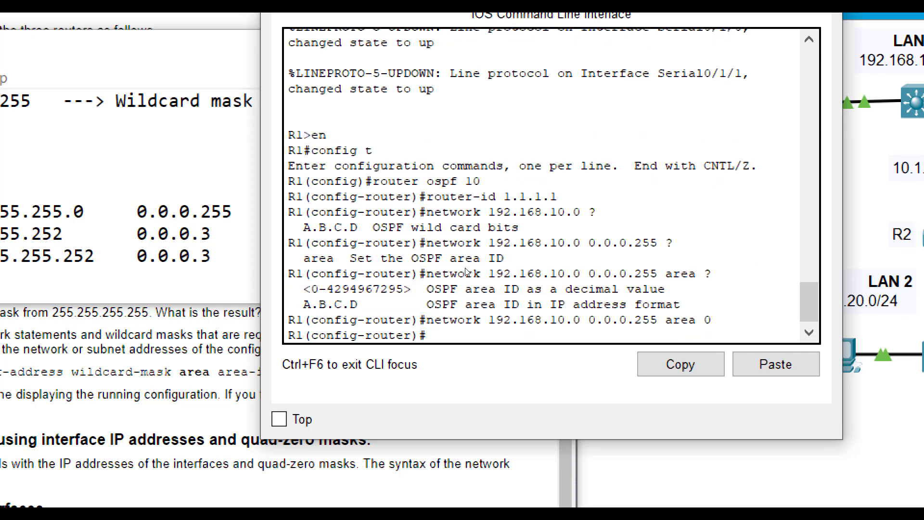
type("network")
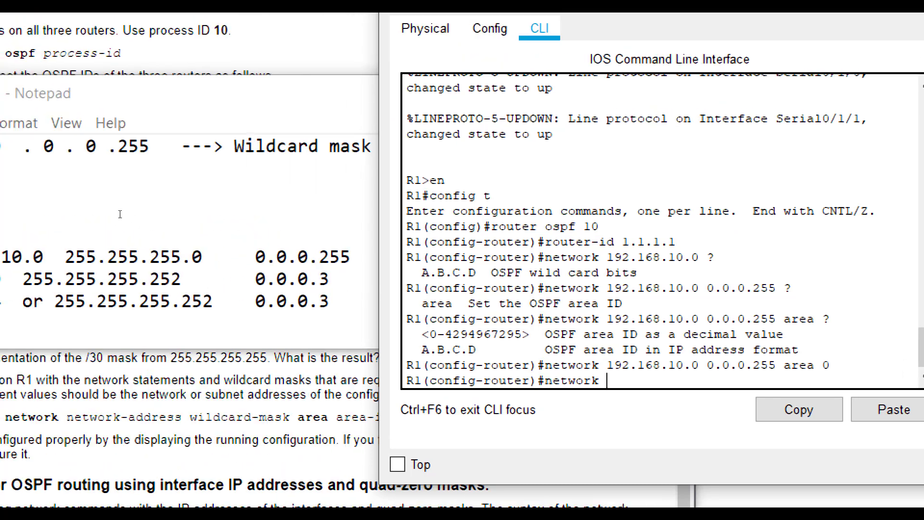
Using the notes, advertise R1's serial network 10.1.1.0 with wildcard 0.0.0.3 in area 0.
left_click(169, 240)
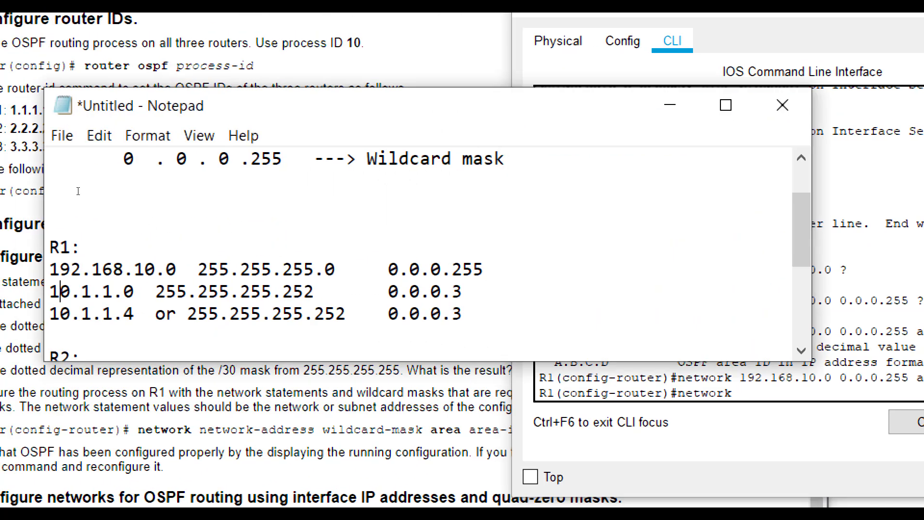
key("shift+Right")
key("shift+Right")
key("shift+Right")
key("shift+Right")
key("shift+Right")
key("shift+Right")
key("shift+Right")
key("shift+Right")
key("shift+Right")
key("shift+Right")
key("shift+Right")
key("shift+Right")
key("shift+Right")
key("shift+Right")
key("shift+Right")
key("shift+Right")
key("shift+Right")
key("shift+Right")
key("shift+Right")
key("shift+Right")
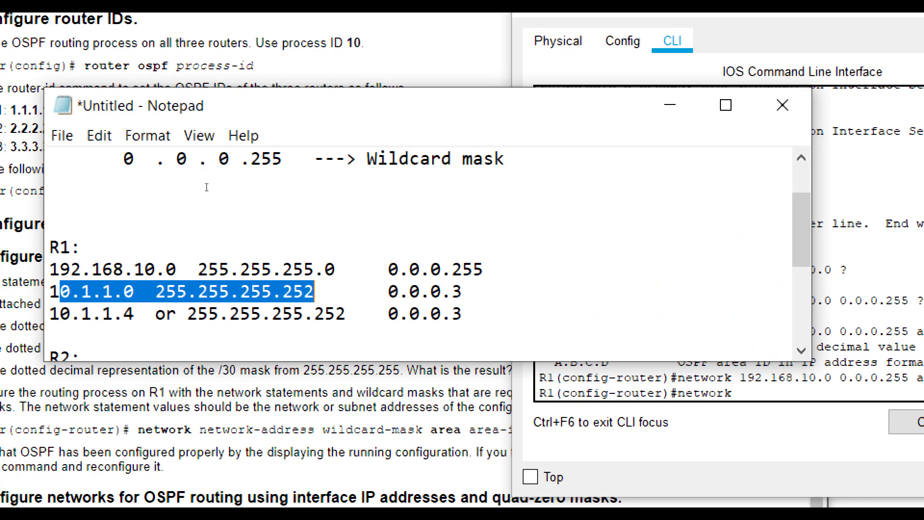
key("shift+Right")
key("shift+Right")
key("shift+Right")
key("shift+Right")
key("shift+Right")
key("shift+Right")
key("shift+Right")
key("shift+Right")
key("shift+Right")
key("shift+Right")
key("shift+Right")
key("shift+Right")
key("shift+Right")
key("shift+Right")
key("Right")
key("shift+Left")
key("shift+Left")
key("shift+Left")
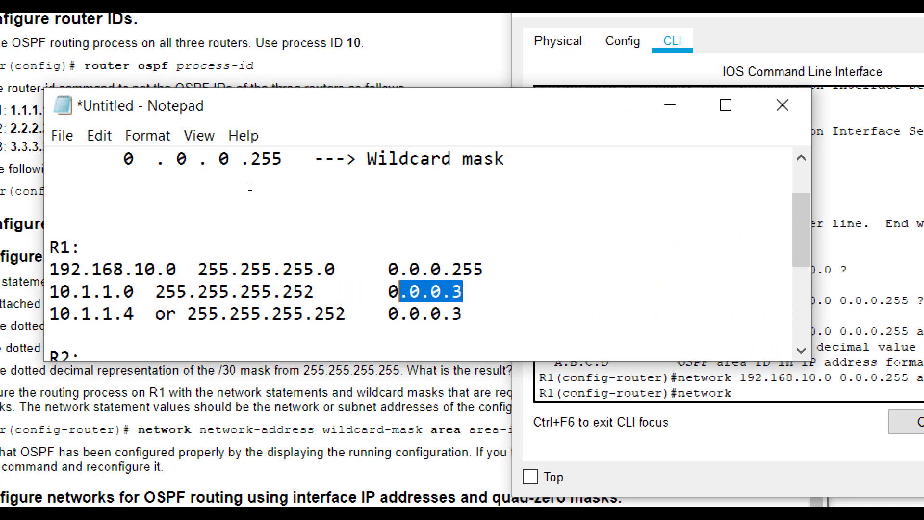
key("shift+Up")
key("shift+Down")
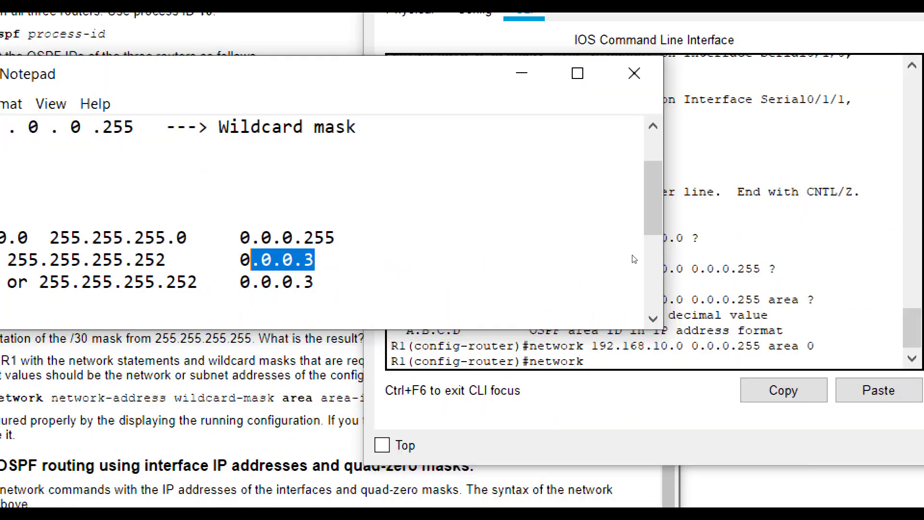
left_click(866, 318)
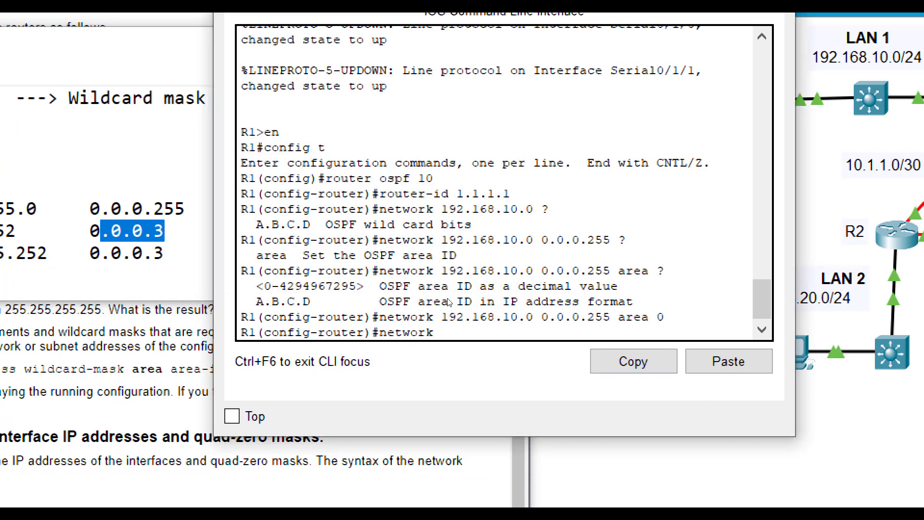
type("10.1.1.0 0.0.0.3 area 0")
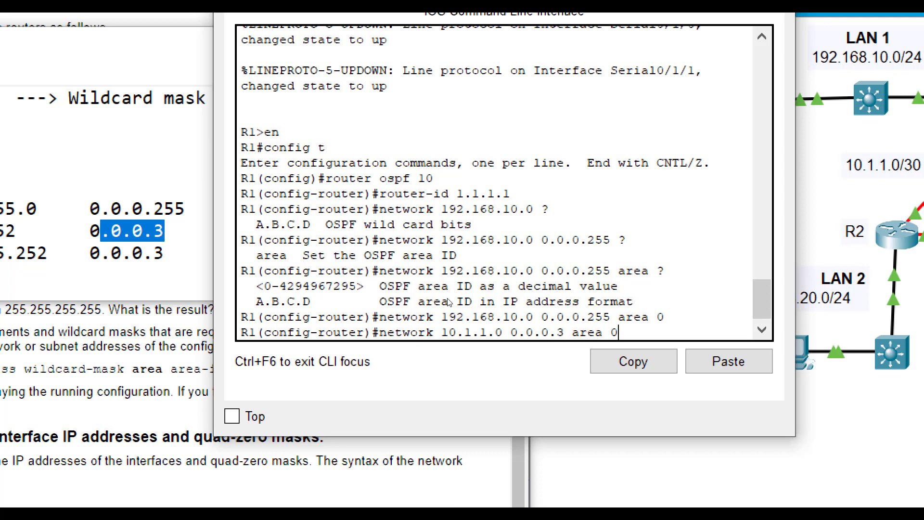
key("Return")
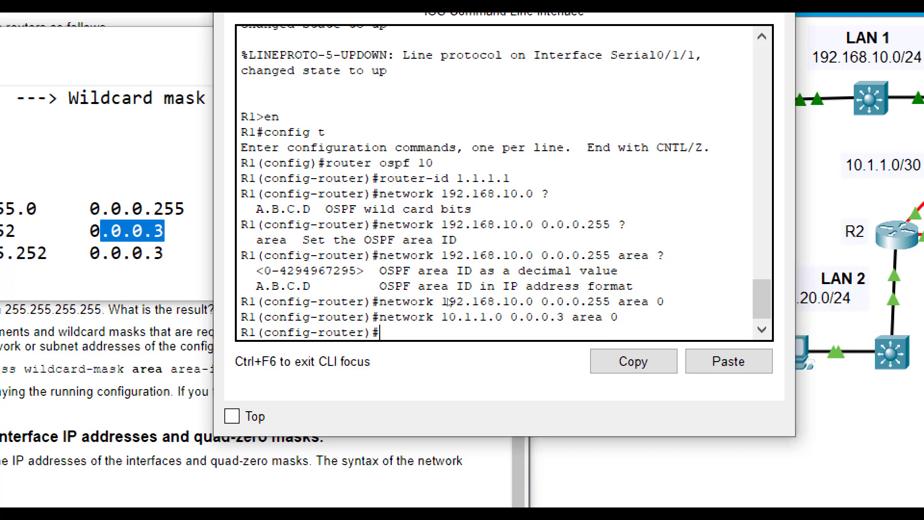
Advertise 10.1.1.4 with wildcard 0.0.0.3 in area 0 on R1, then open R2.
type("network 10")
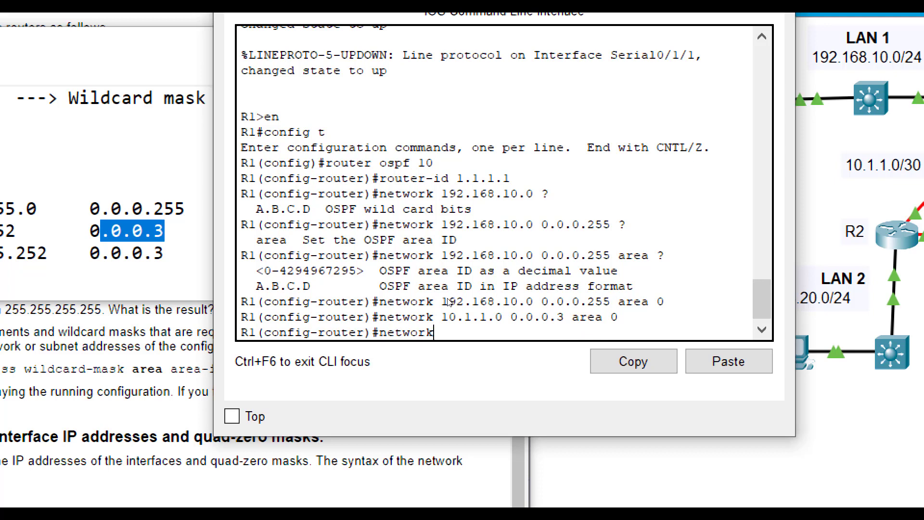
type(".1")
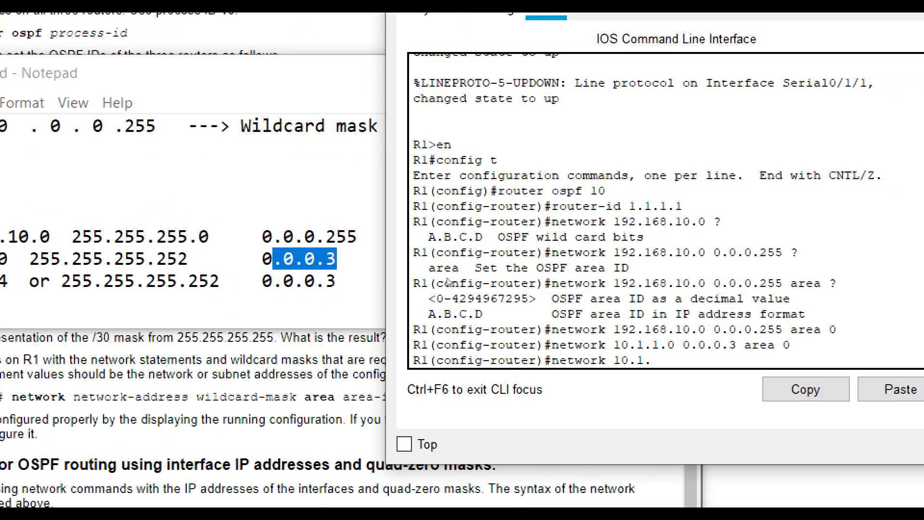
type(".1.4 0.0.0.3 area 0")
key("Return")
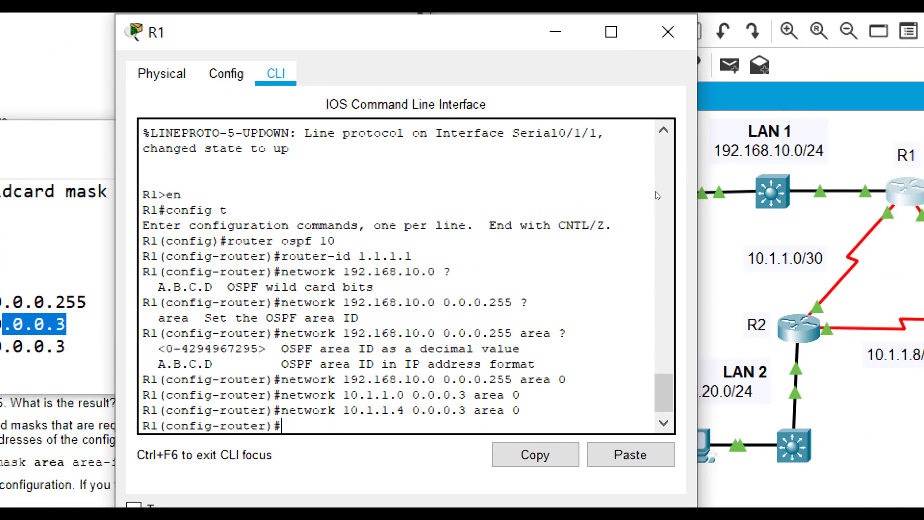
left_click(799, 327)
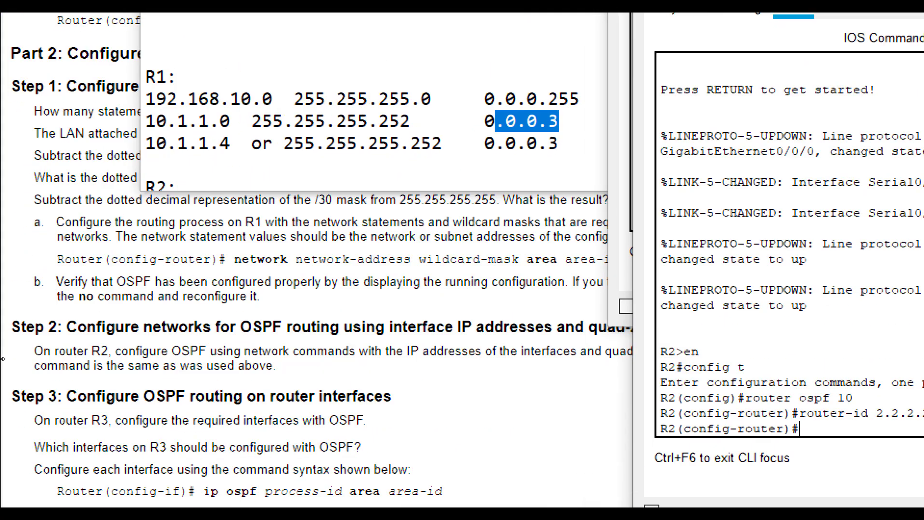
Check the lab text on router interfaces and R2's network notes, then return to R2's CLI.
left_click(70, 330)
left_click_drag(78, 418, 118, 389)
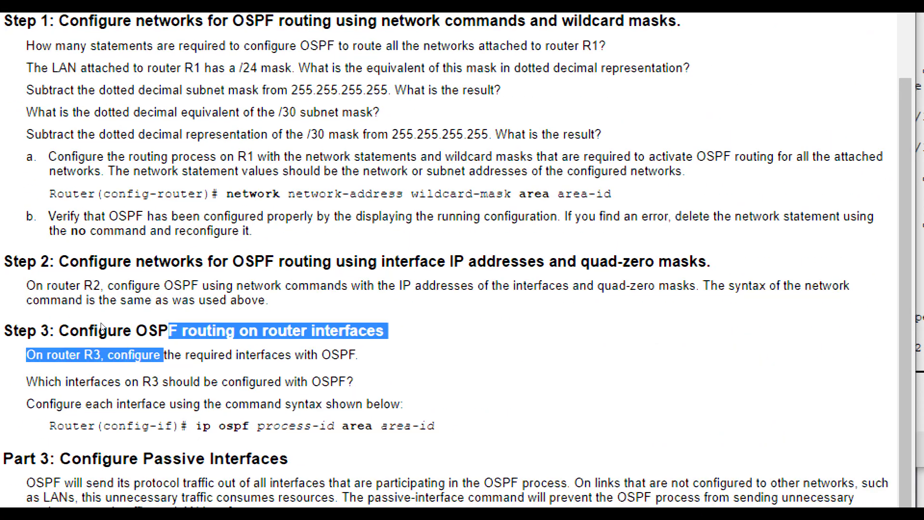
left_click(126, 303)
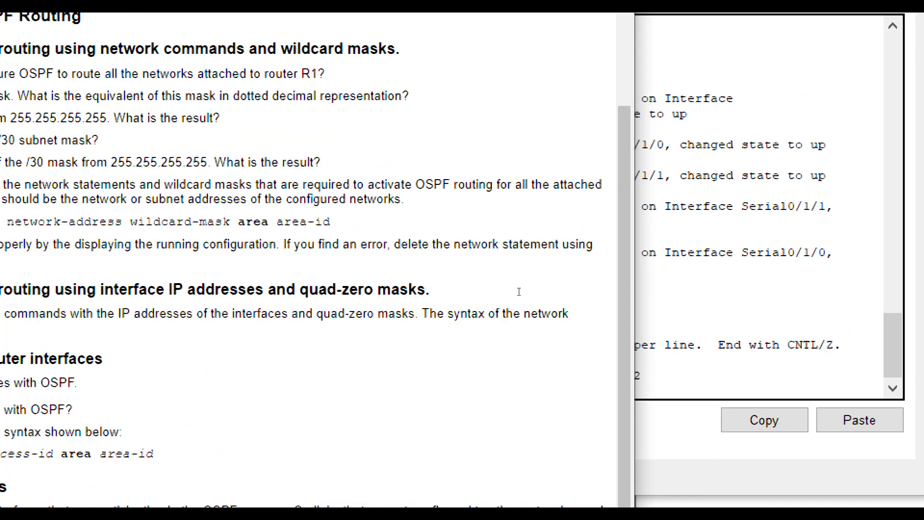
key("alt+Tab")
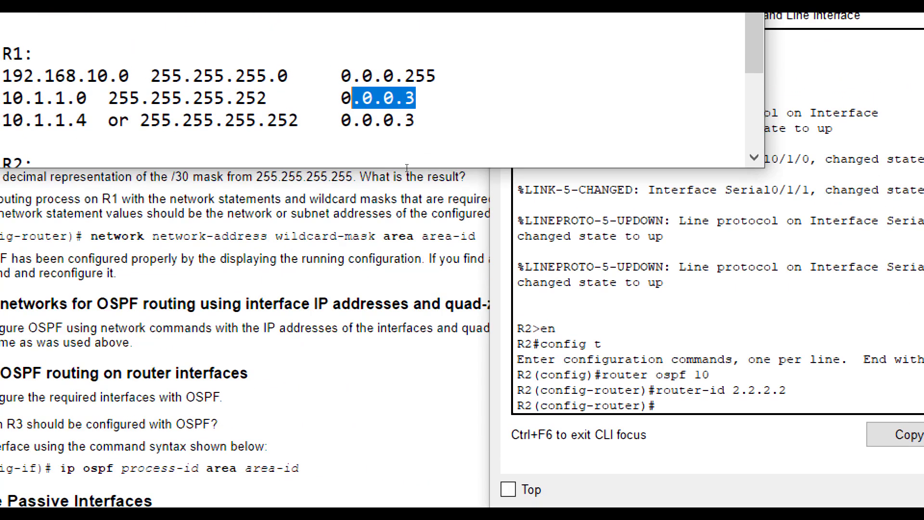
scroll(375, 145, "down", 2)
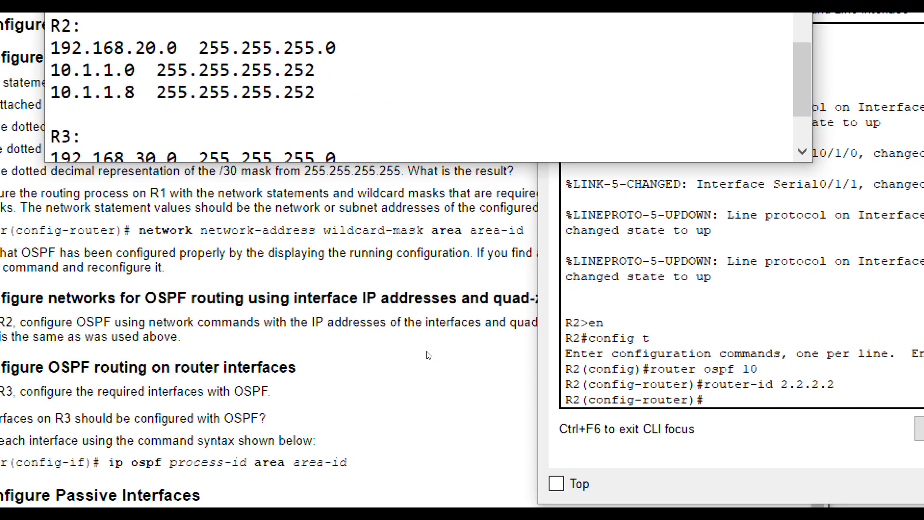
left_click(699, 405)
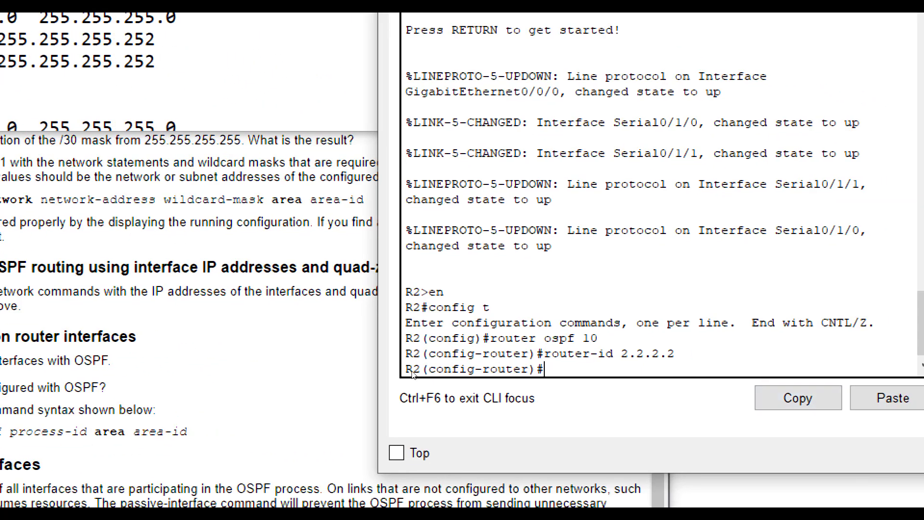
On R2, advertise 192.168.20.0 0.0.0.255 and 10.1.1.0 0.0.0.3 in OSPF area 0.
type("network 192.1")
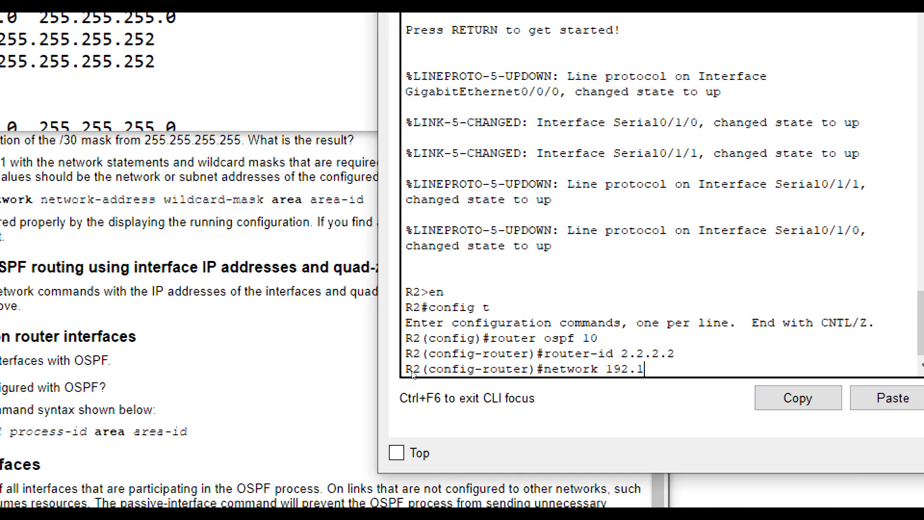
type("68.20.0 0.")
key("BackSpace")
type("0.0.0.255 area 0")
key("Return")
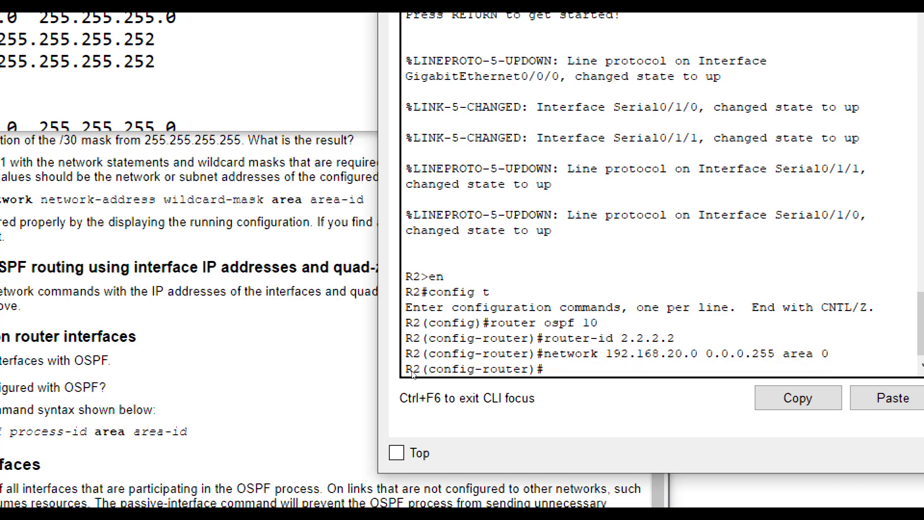
type("network 10.1.1.0 0.0.0.3 ar")
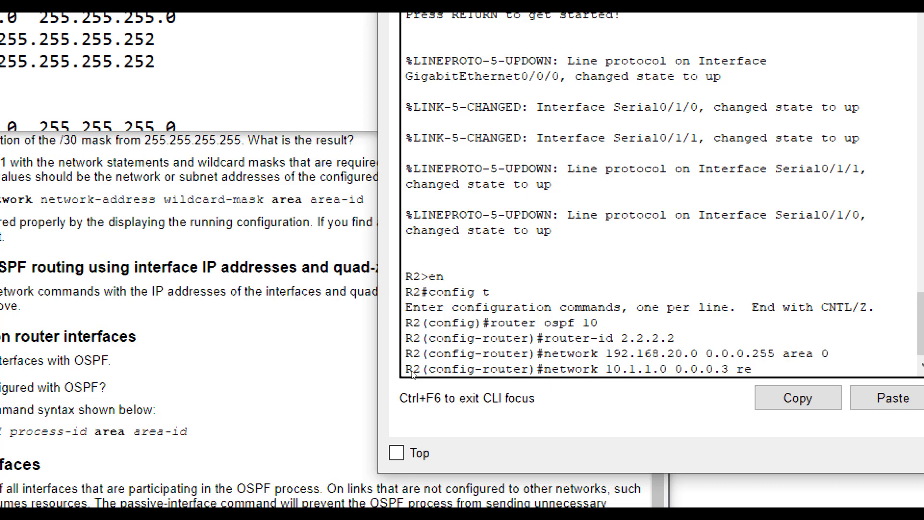
key("BackSpace")
key("BackSpace")
type("area 0")
key("Return")
Add network 10.1.1.8 with wildcard 0.0.0.3 to R2's OSPF area 0.
type("network 1")
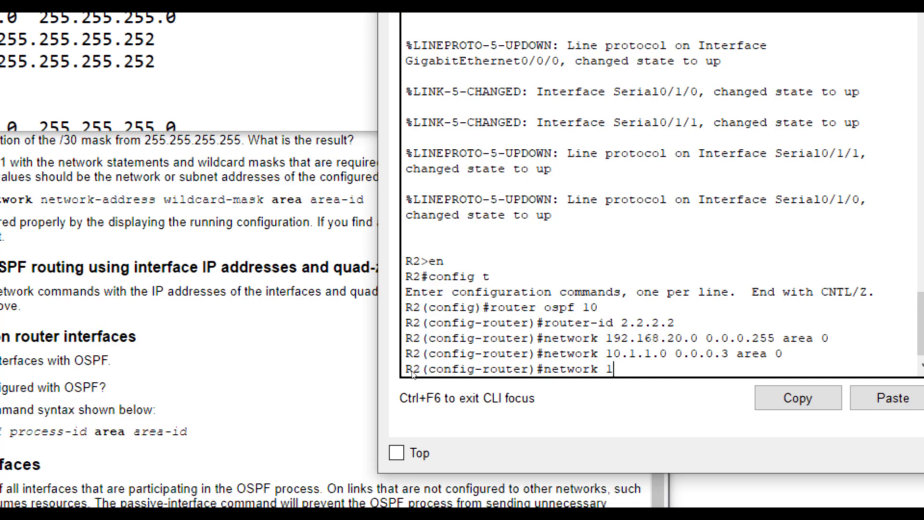
type("0")
key("BackSpace")
key("BackSpace")
key("BackSpace")
key("BackSpace")
key("BackSpace")
key("BackSpace")
key("BackSpace")
key("BackSpace")
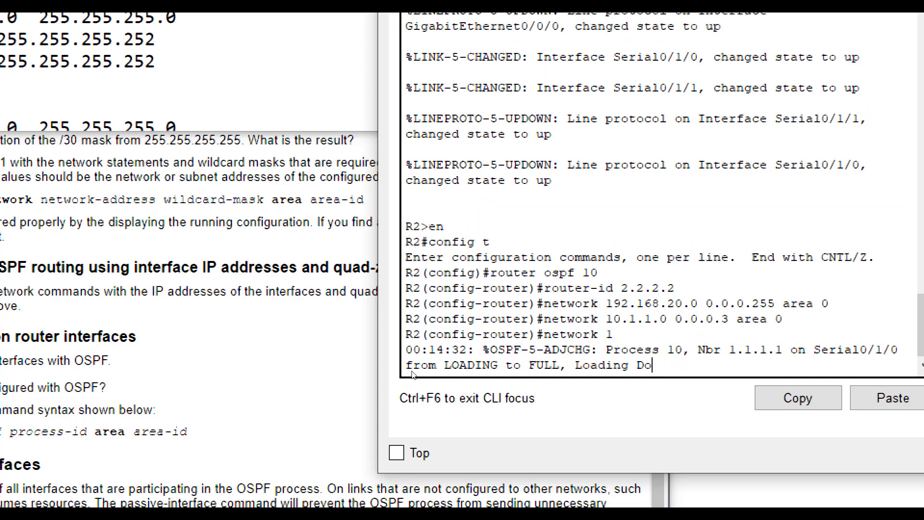
key("BackSpace")
key("BackSpace")
key("Return")
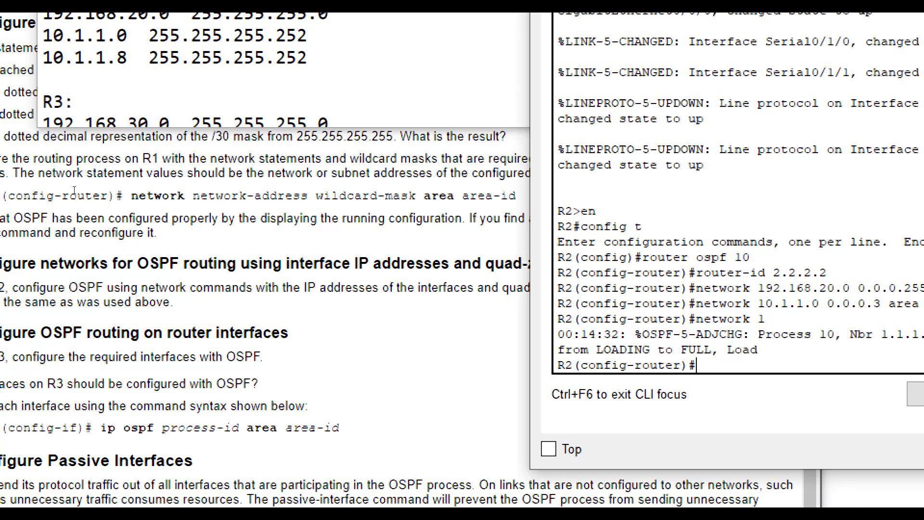
left_click_drag(42, 57, 244, 58)
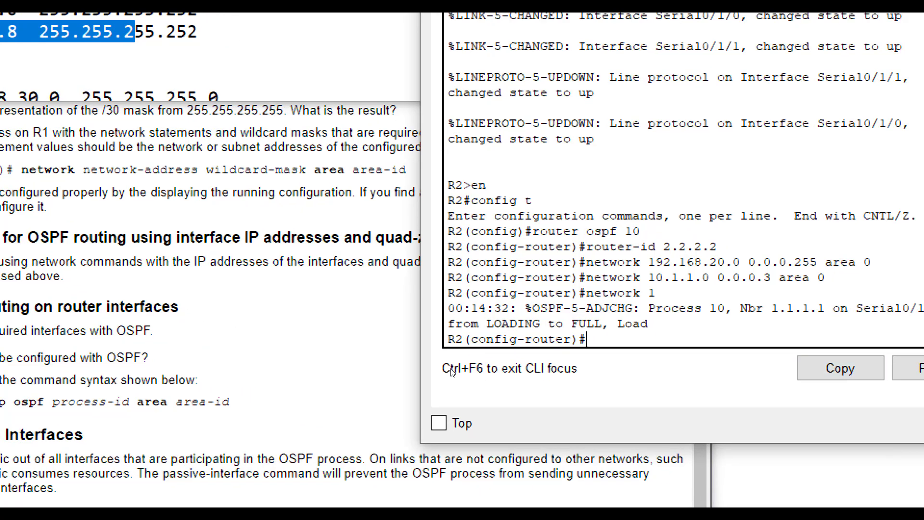
type("network 10.1.1.8 0.0.0.")
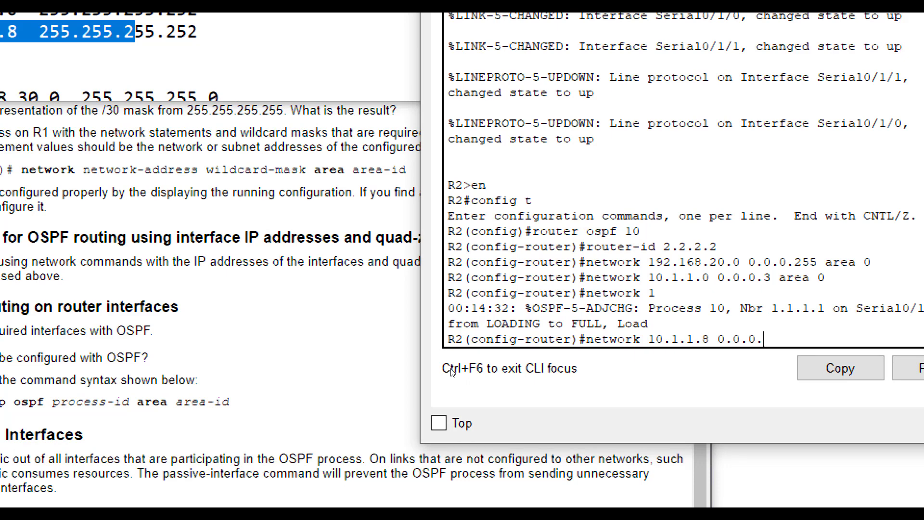
type("3 area 0")
key("Return")
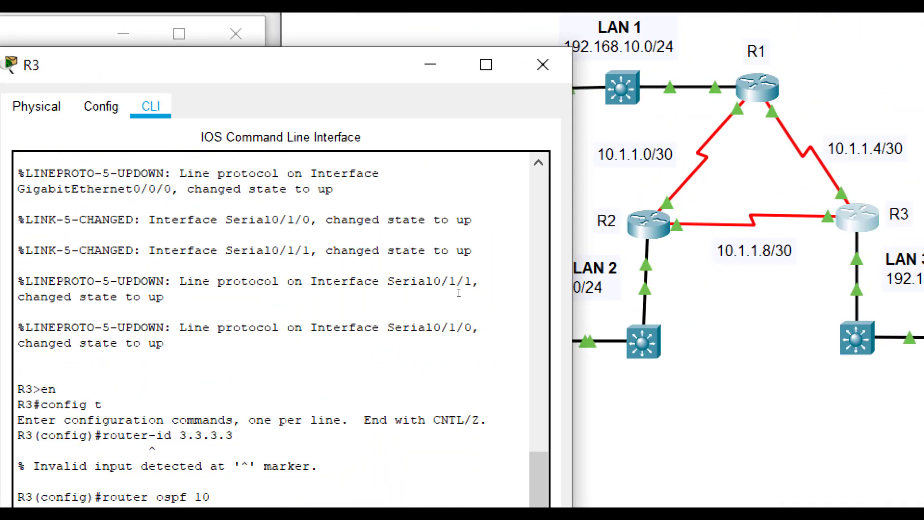
Enter privileged mode and then global configuration mode on R3.
type("en")
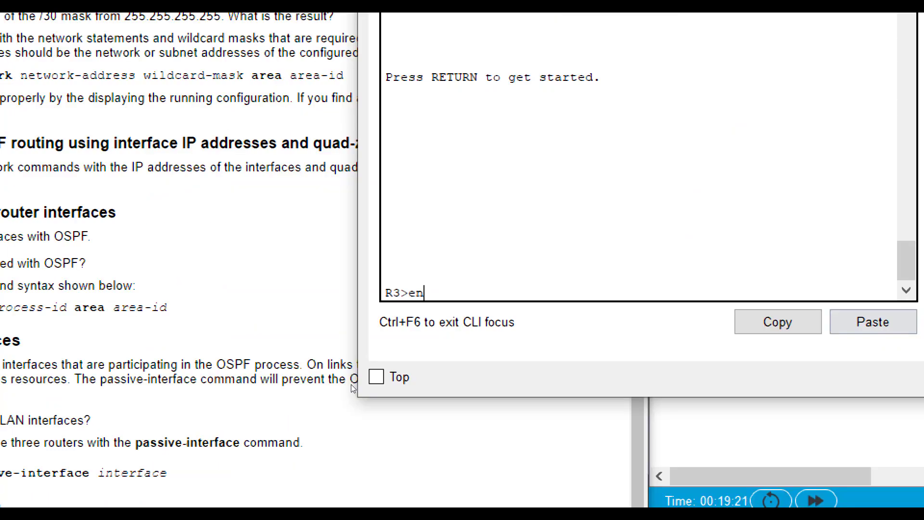
key("Return")
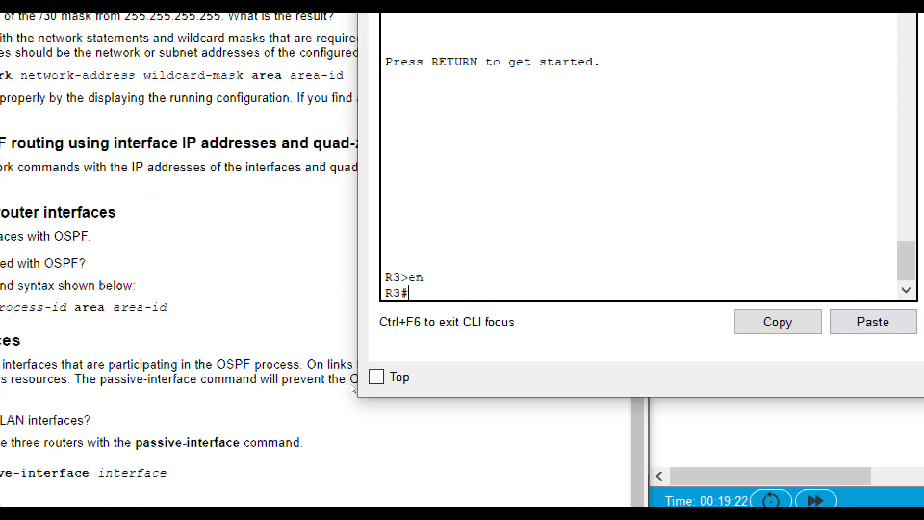
type("rout")
key("BackSpace")
key("BackSpace")
key("BackSpace")
key("BackSpace")
type("config t")
key("Return")
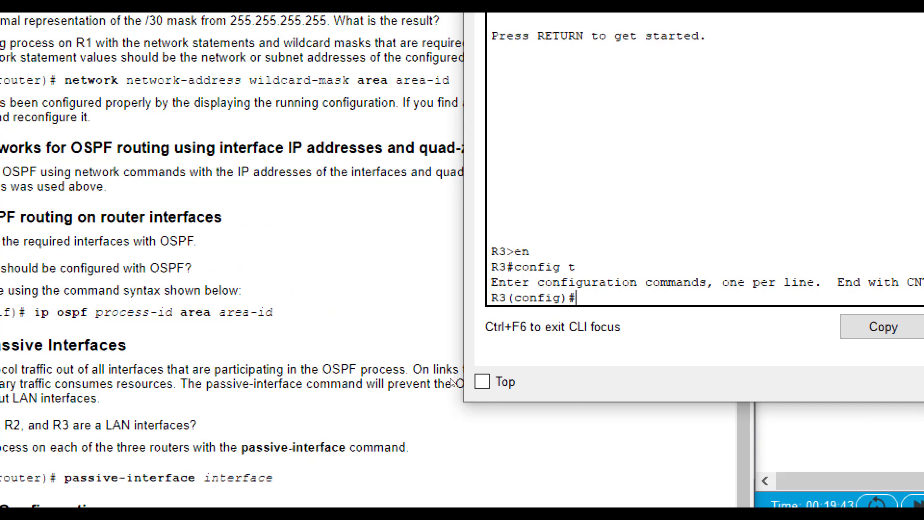
Apply 'ip ospf 10 area 0' on R3's g0/0/0 interface and leave interface configuration.
type("int")
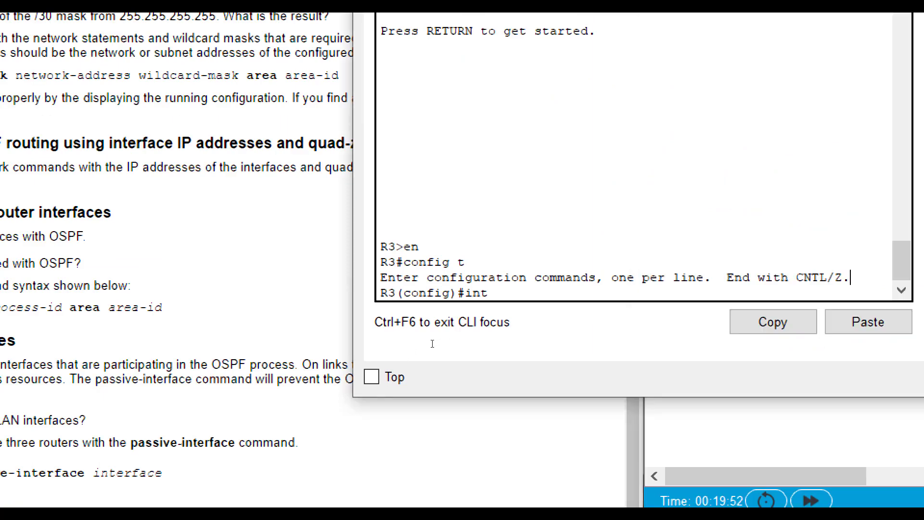
type("g0/0/0")
key("Return")
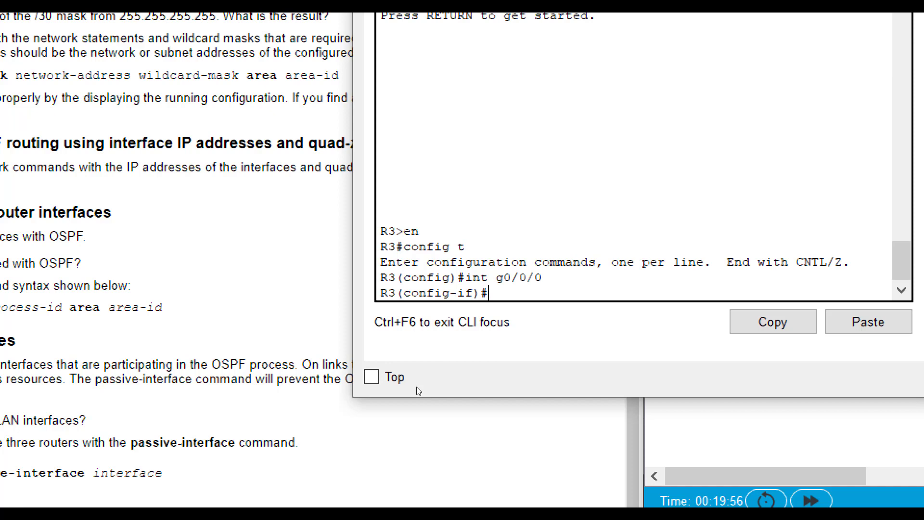
type("ip ospf 10 ")
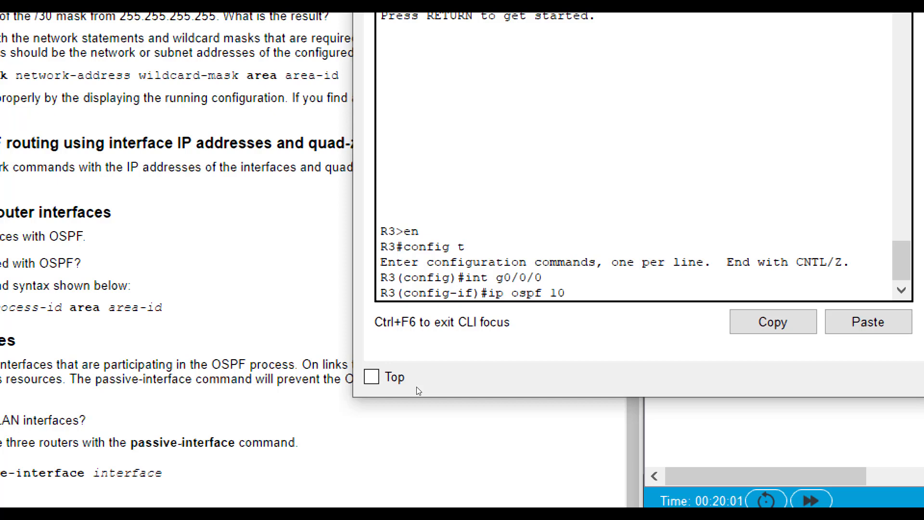
type("area 0")
key("Return")
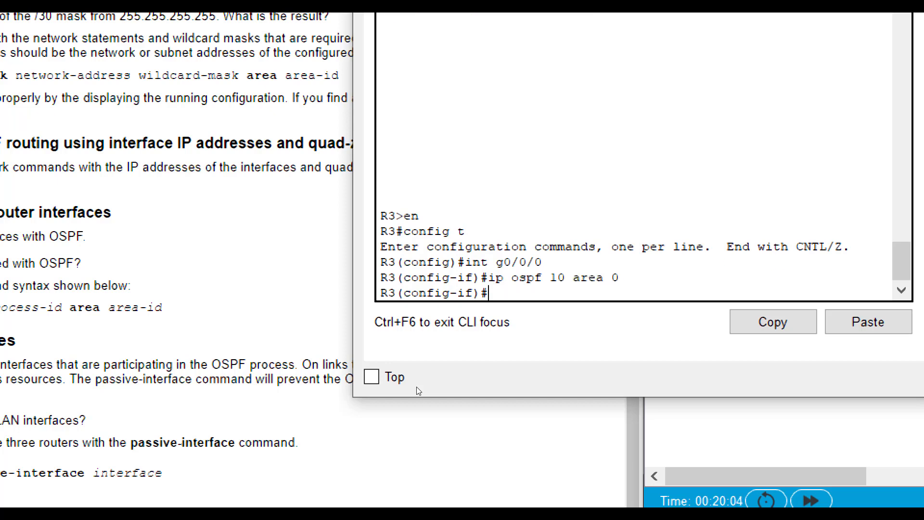
type("exit")
key("Return")
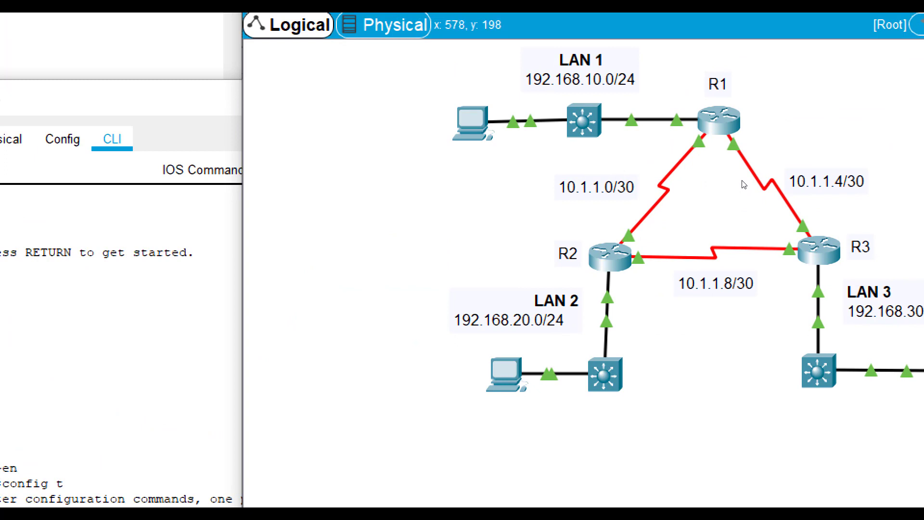
Enable OSPF 10 area 0 on R3's serial interface s0/1/1.
mouse_move(744, 185)
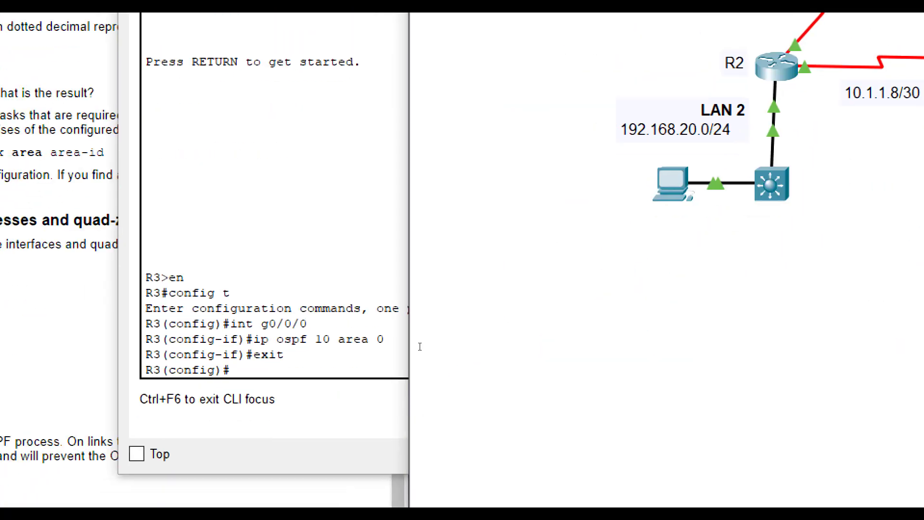
left_click(397, 370)
type("int s0/1/1")
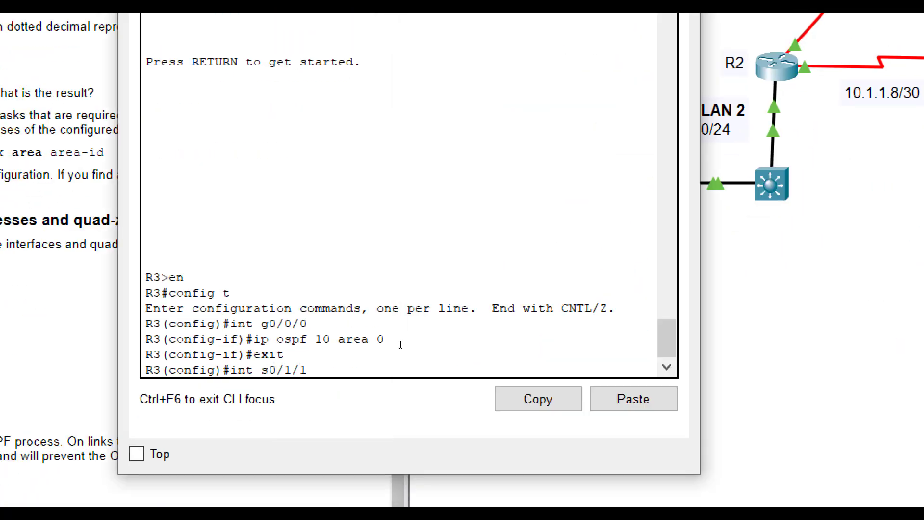
key("Return")
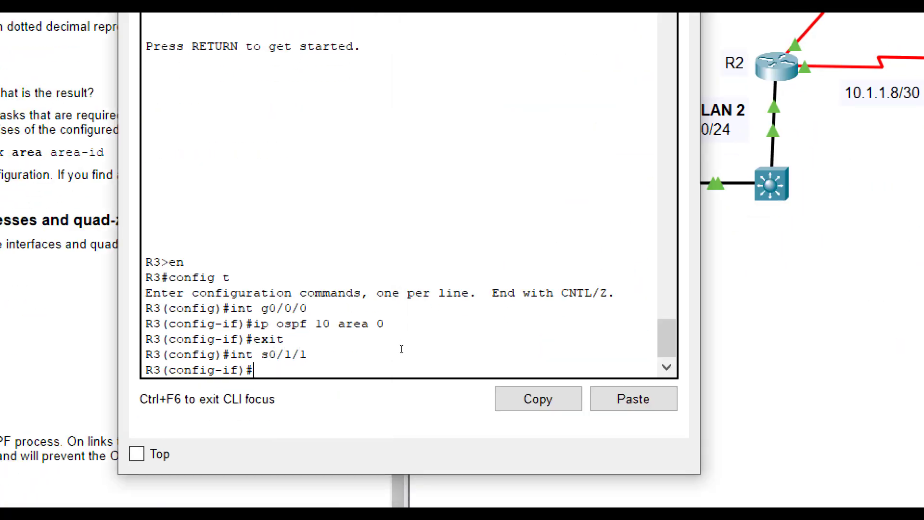
type("ip ospf 1")
type("0 rae")
key("BackSpace")
key("BackSpace")
key("BackSpace")
type("area 0")
key("Return")
type("exit")
key("Return")
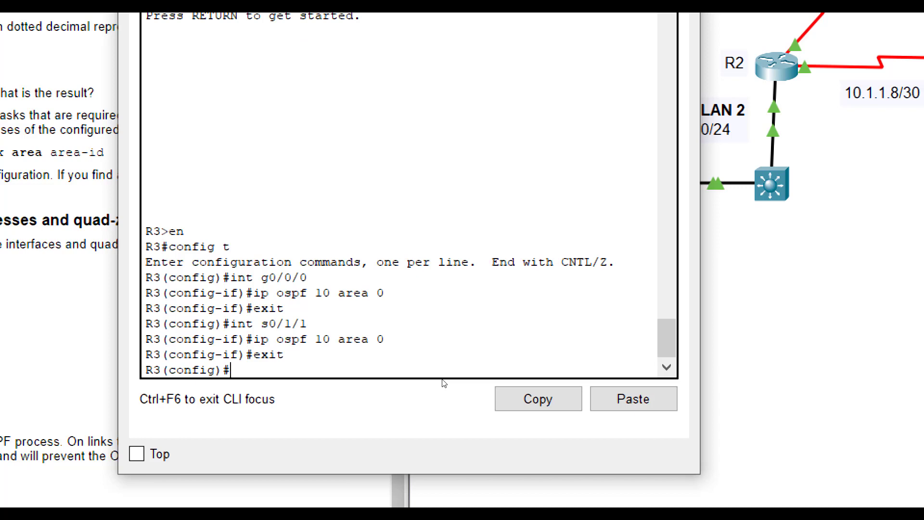
Enable OSPF 10 area 0 on R3's serial interface s0/1/0.
type("int")
left_click(749, 306)
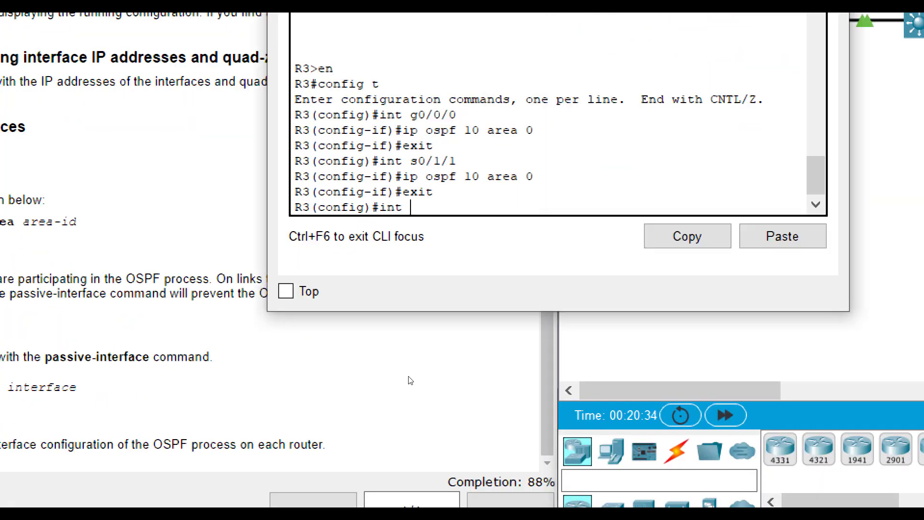
type("0/1/0 a")
key("Return")
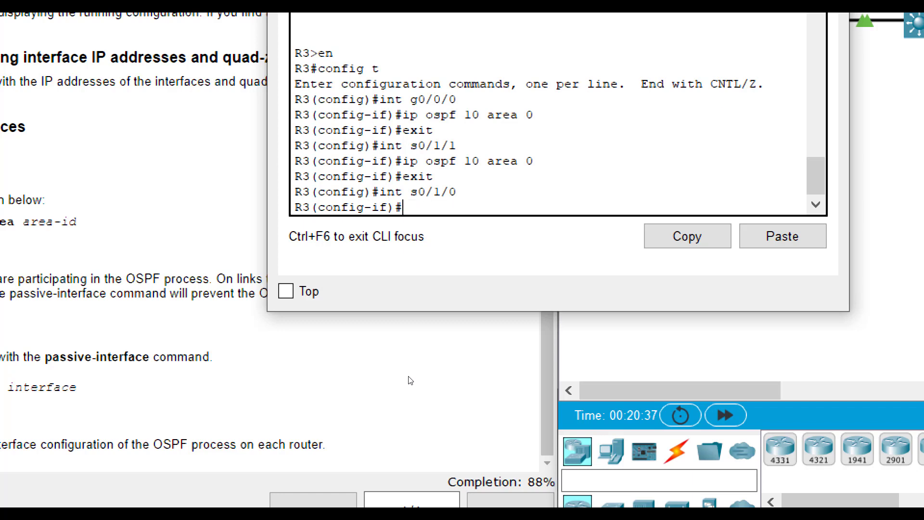
type("ip ospf 10 ara 0")
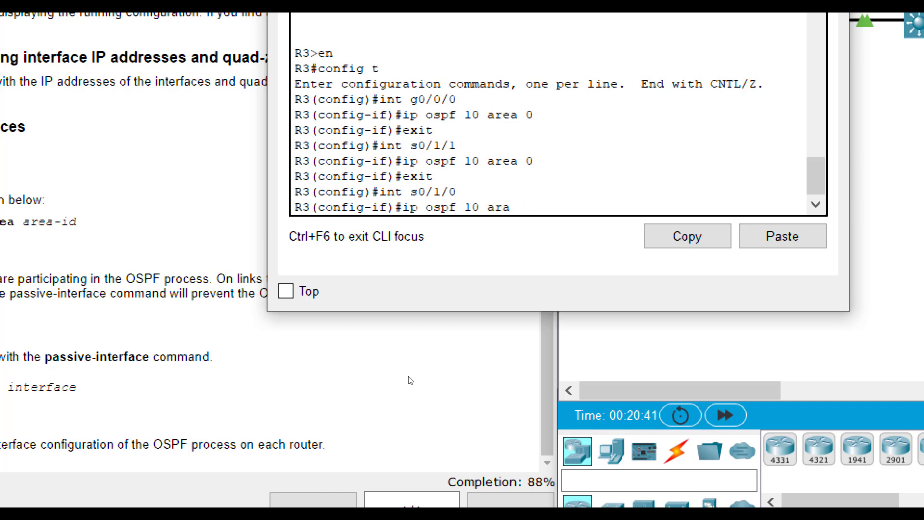
key("BackSpace")
type("ea 0")
key("Return")
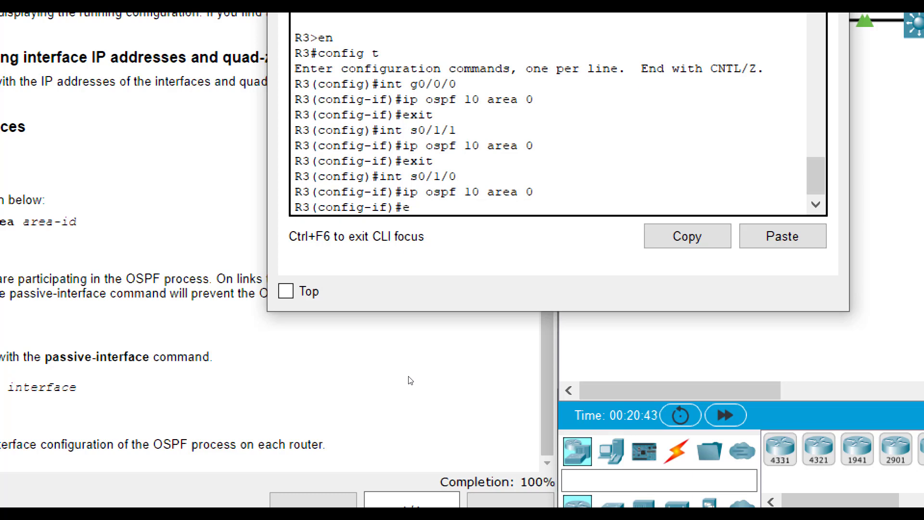
type("exit")
key("Return")
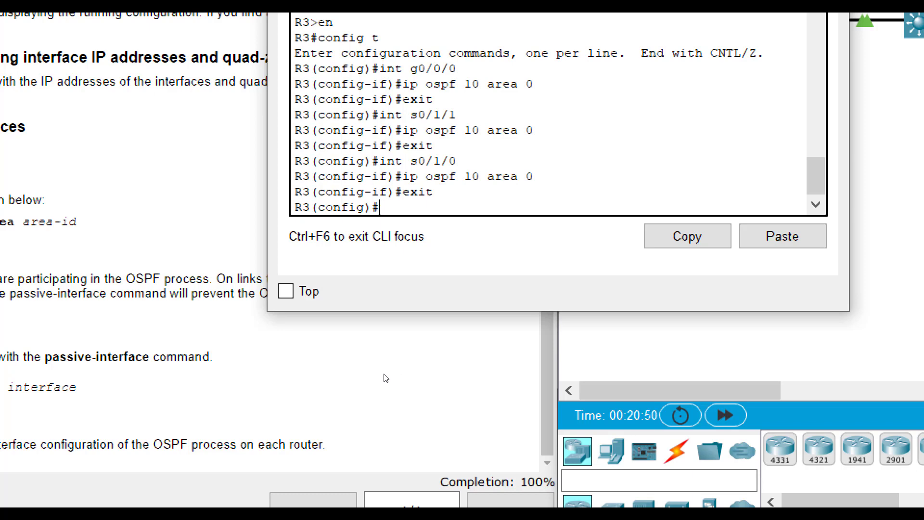
Page through R3's 'do show run' output to confirm the ip ospf 10 area 0 lines.
type("show ru")
key("BackSpace")
key("BackSpace")
key("BackSpace")
key("BackSpace")
key("BackSpace")
key("BackSpace")
key("BackSpace")
type("do show ru")
key("Return")
key("space")
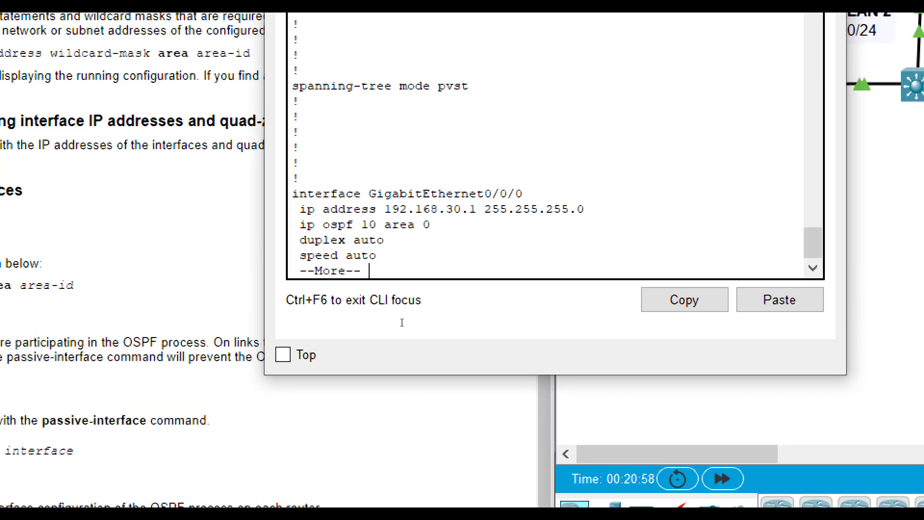
left_click_drag(402, 322, 334, 320)
key("space")
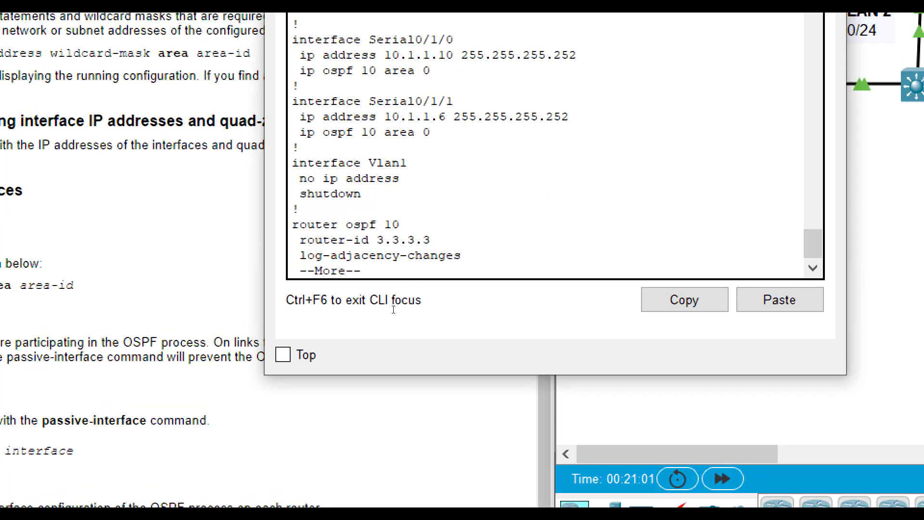
key("space")
scroll(394, 310, "up", 4)
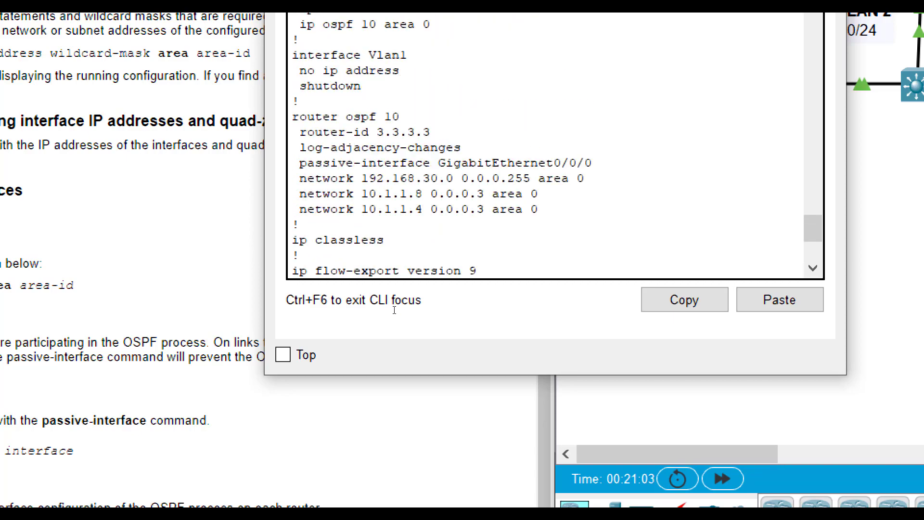
scroll(394, 310, "down", 5)
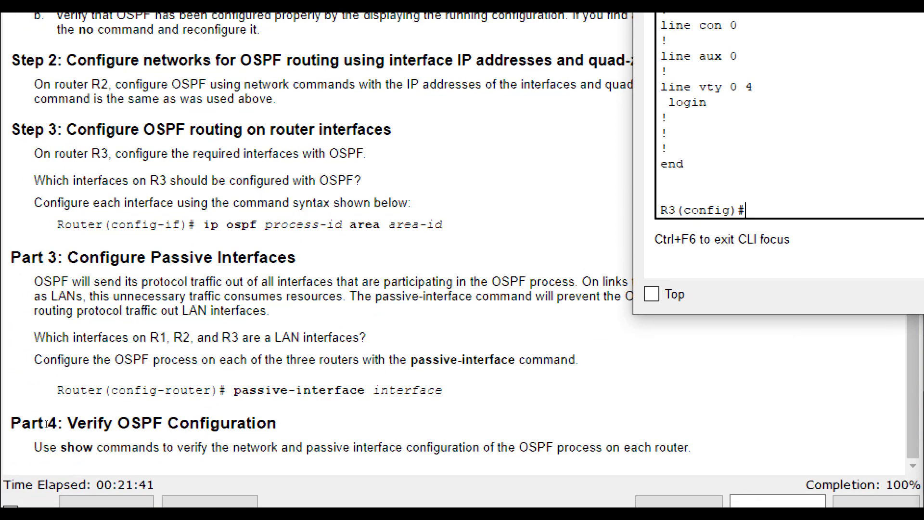
Close R3's CLI window to show the R1, R2, R3 topology with all links up.
left_click(45, 423)
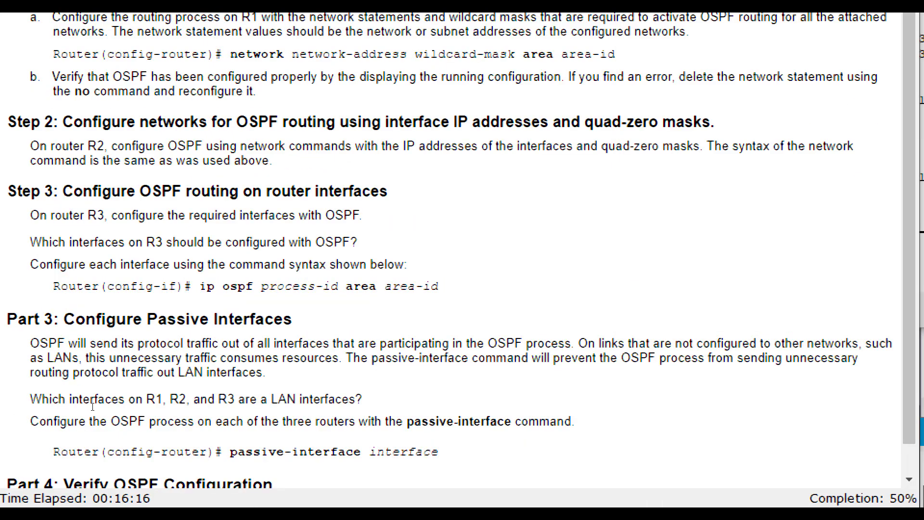
scroll(96, 408, "down", 3)
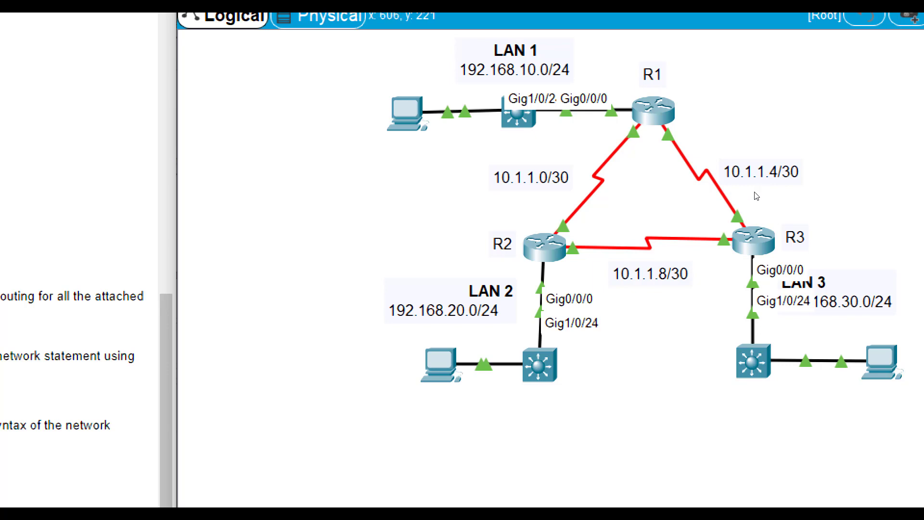
Enter 'passive-int g0/0/0' at the config-router prompt on R1, R2 and R3.
left_click(694, 129)
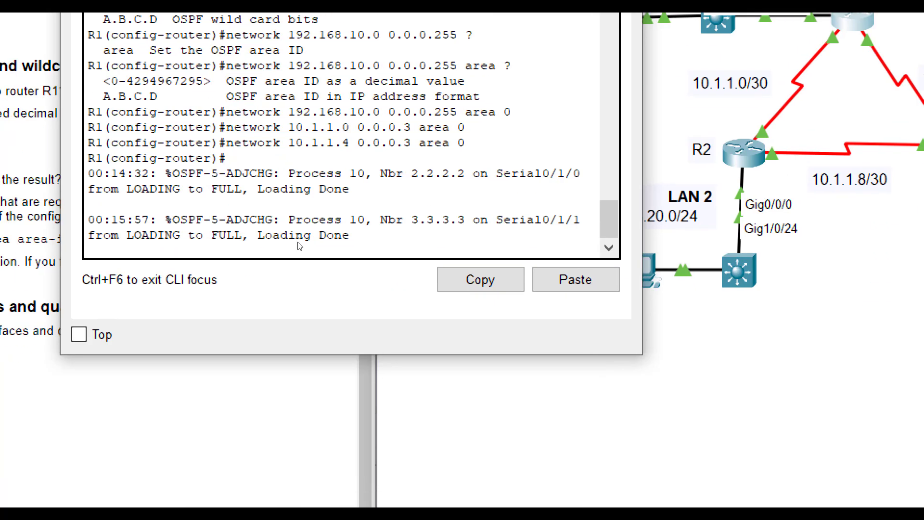
key("Return")
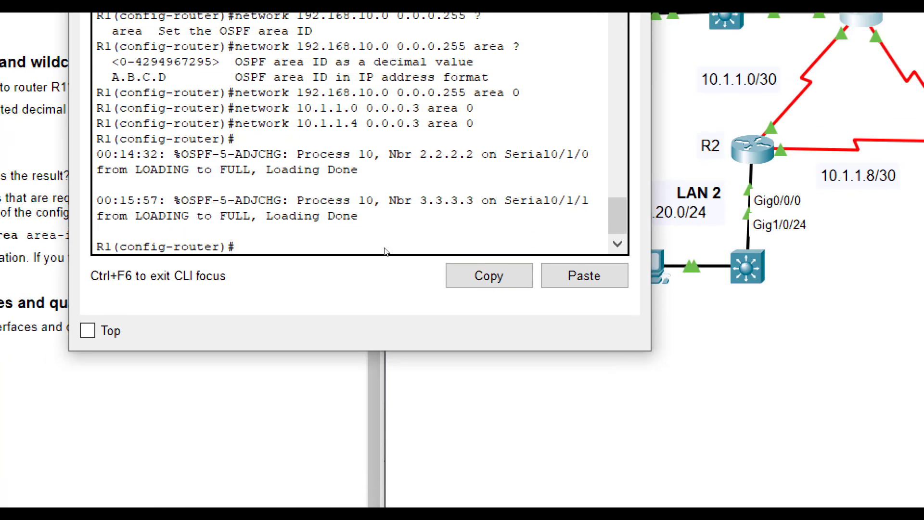
type("passive-int g0/0/0")
key("Return")
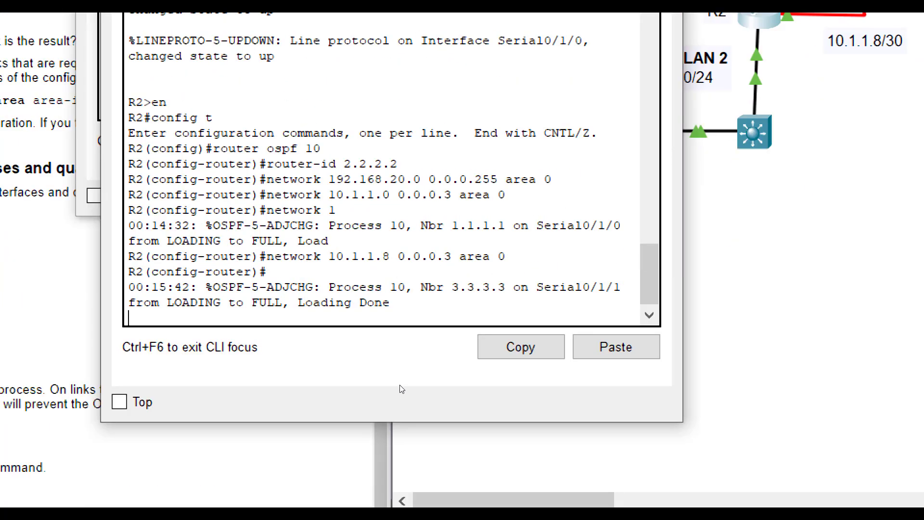
key("Return")
type("passive-int ")
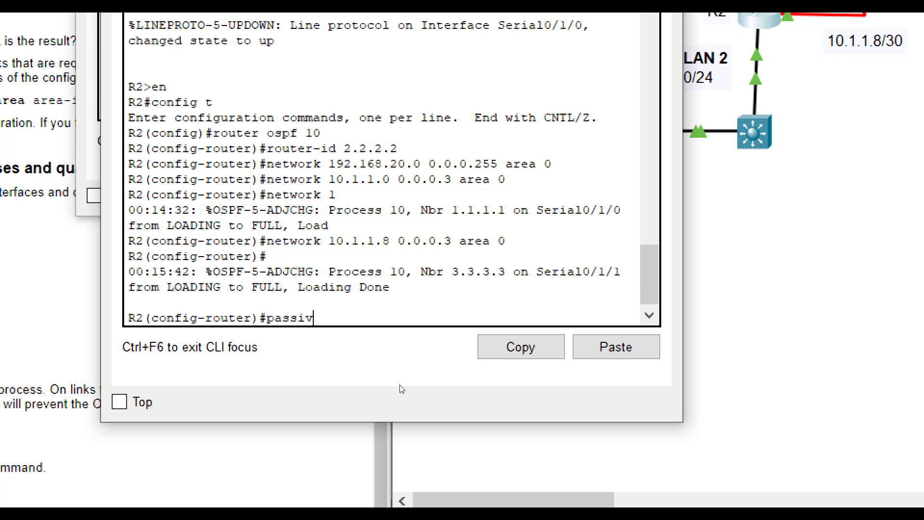
type("g0/0/0")
key("Return")
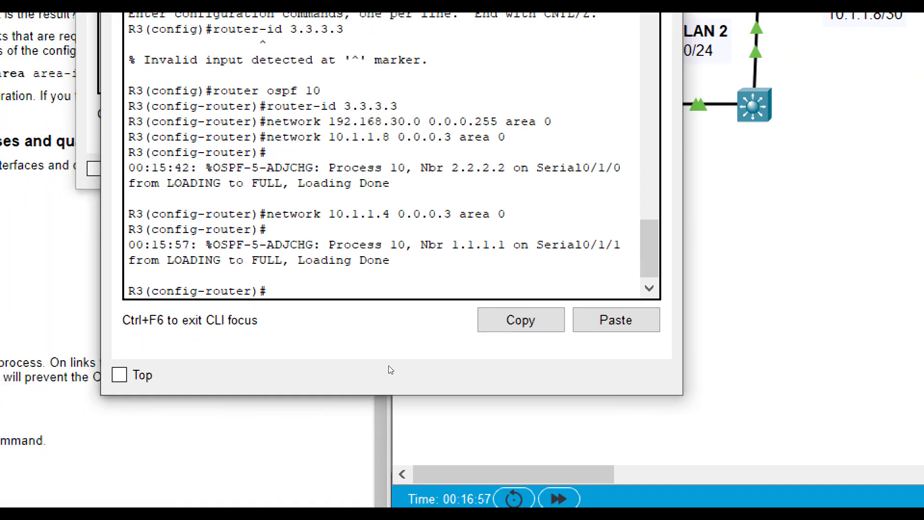
type("passive-int g0/0/0")
key("Return")
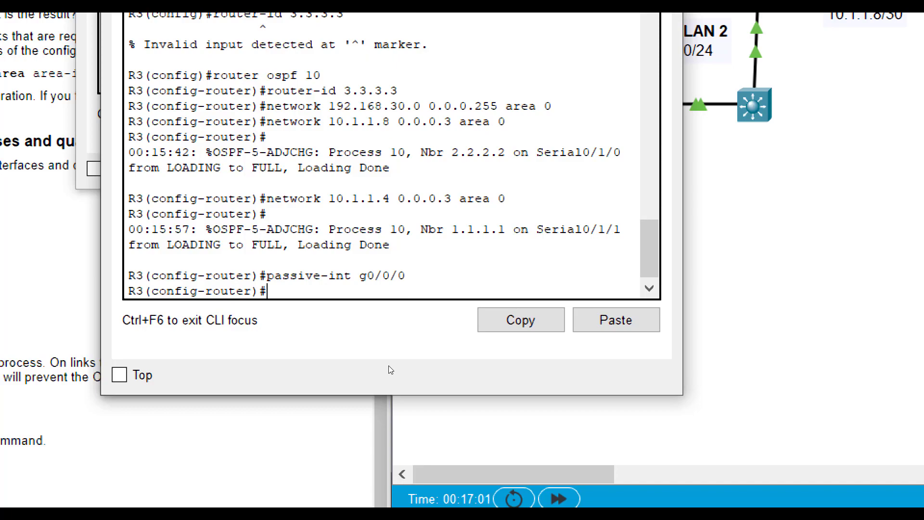